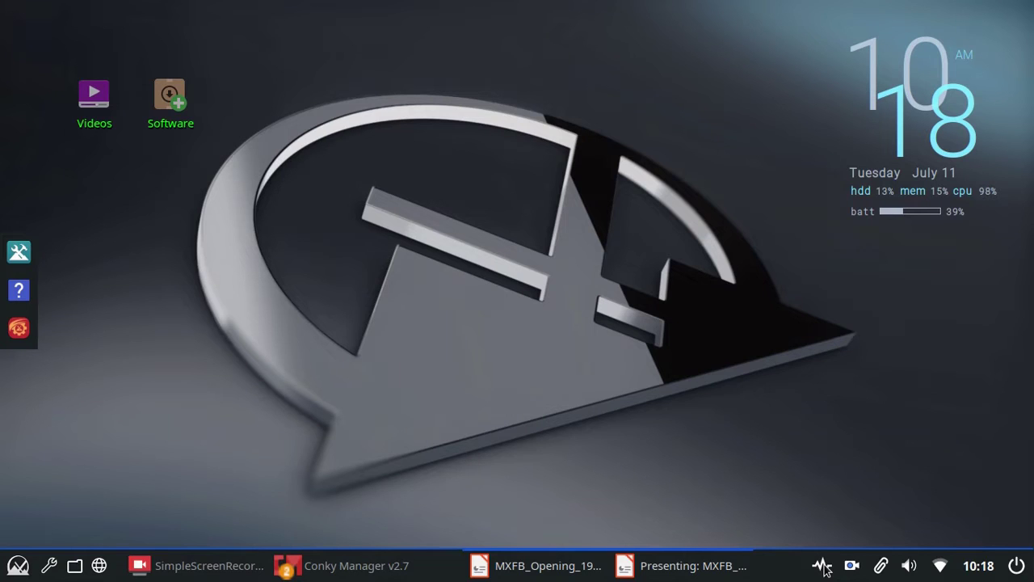
Glance at the update notifier's options without changing anything, then open the MX Fluxbox common settings
right_click(822, 567)
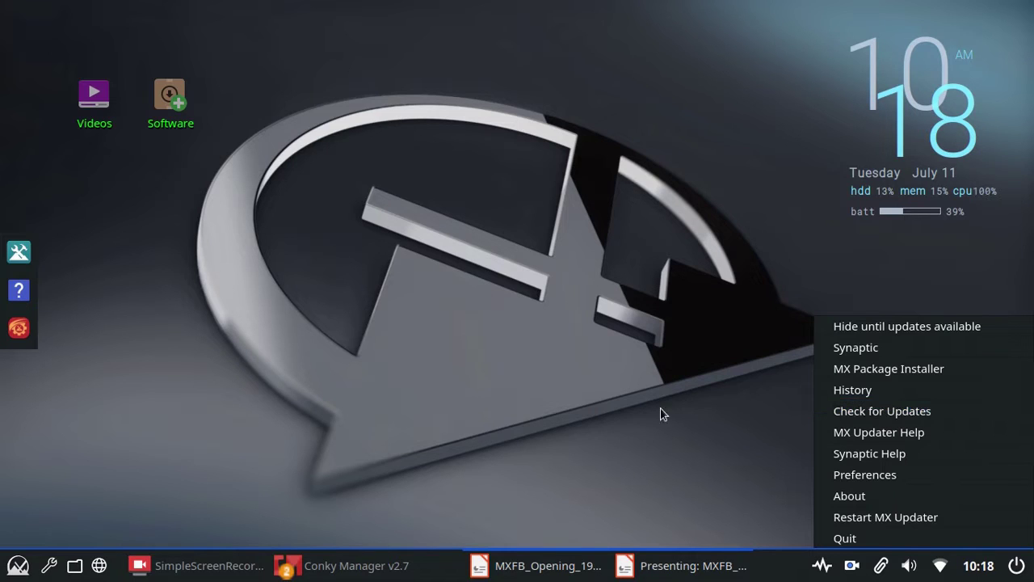
left_click(696, 439)
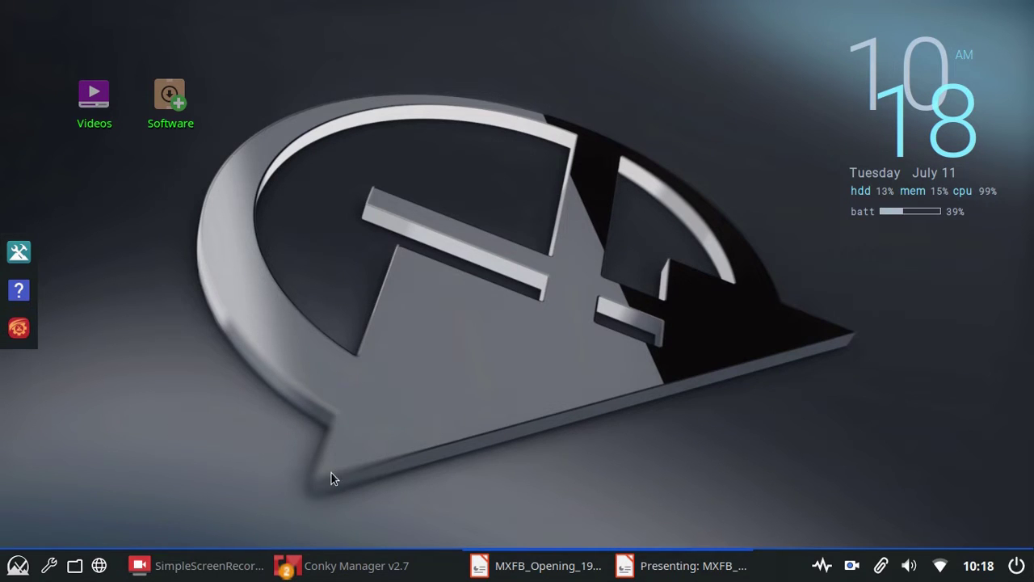
left_click(20, 327)
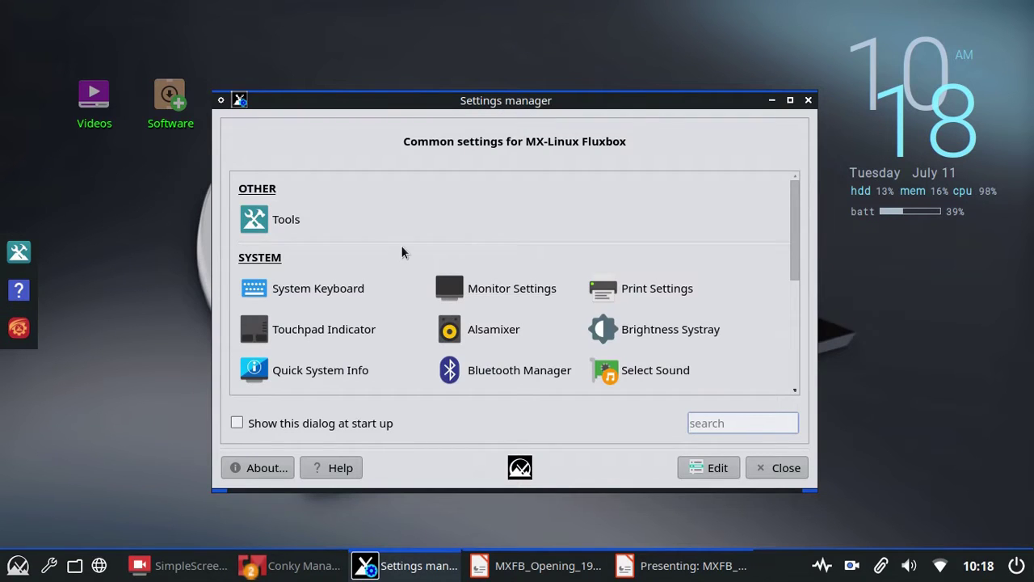
Under USER, open Tint2 Manager, select the running tint2rc panel, and close the manager
scroll(399, 252, "down", 2)
scroll(311, 354, "down", 1)
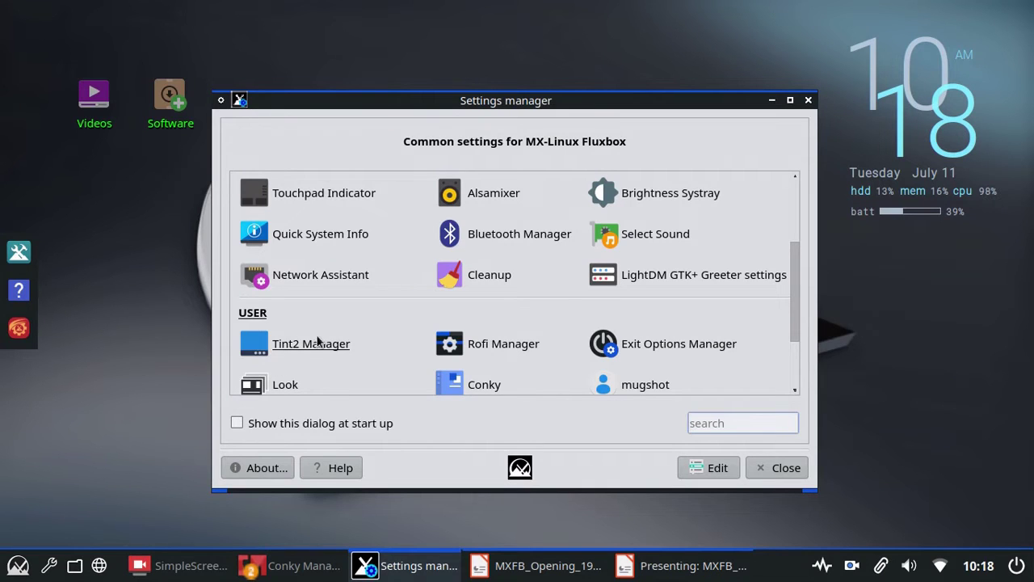
left_click(320, 346)
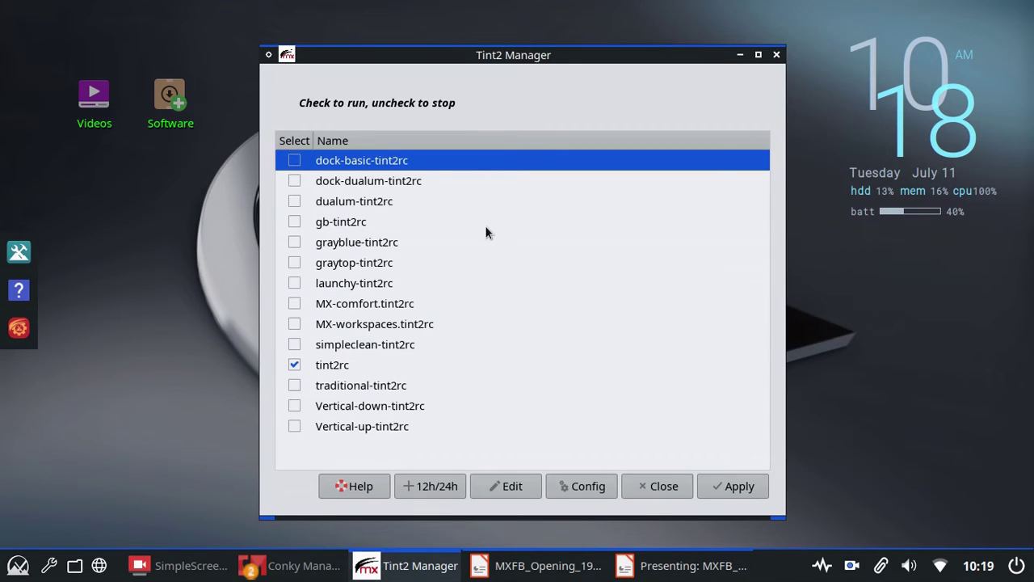
left_click(336, 364)
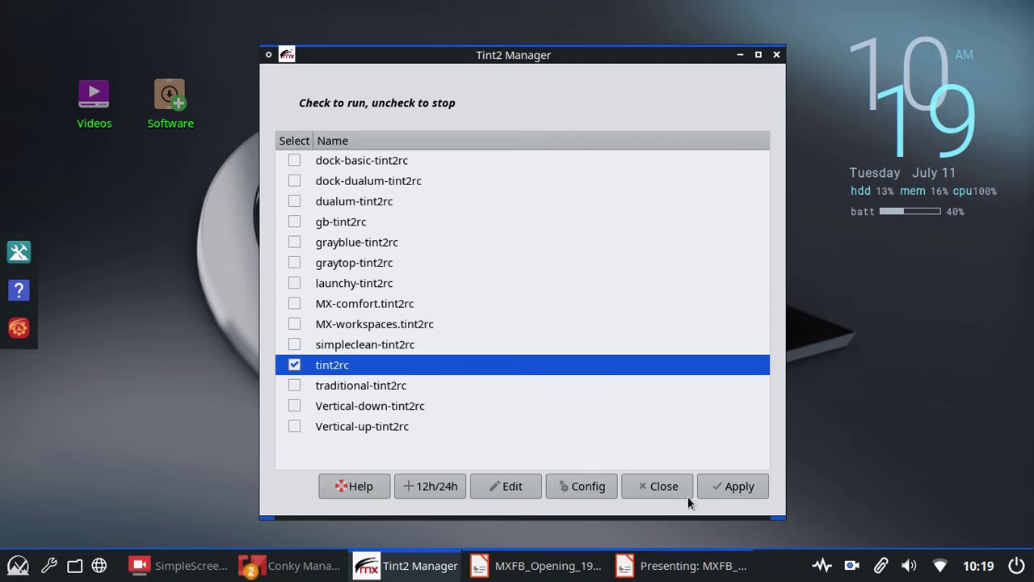
left_click(663, 485)
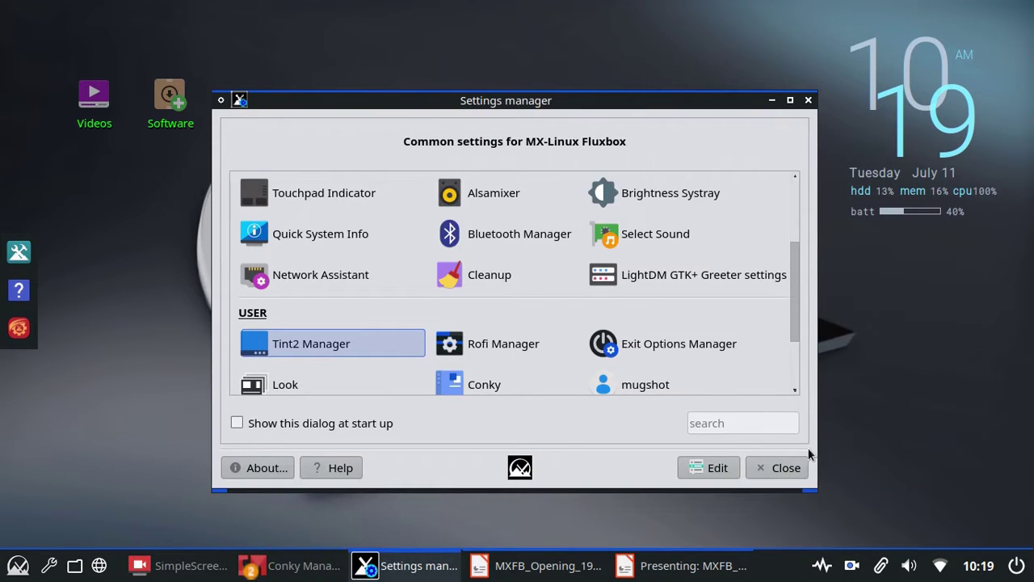
Minimize Settings, browse the desktop menu's Appearance entries, then bring Conky Manager forward
left_click(774, 100)
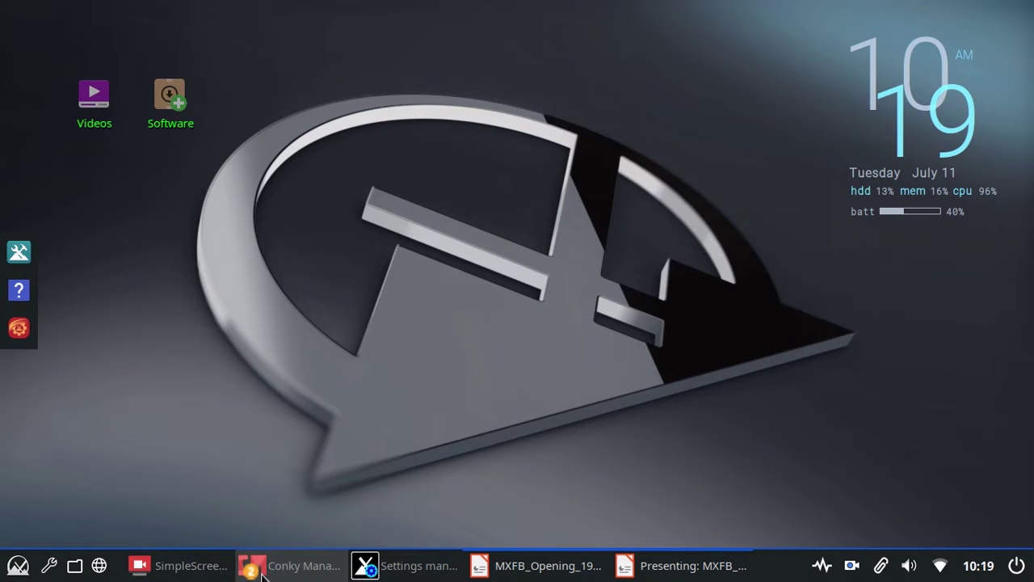
right_click(330, 242)
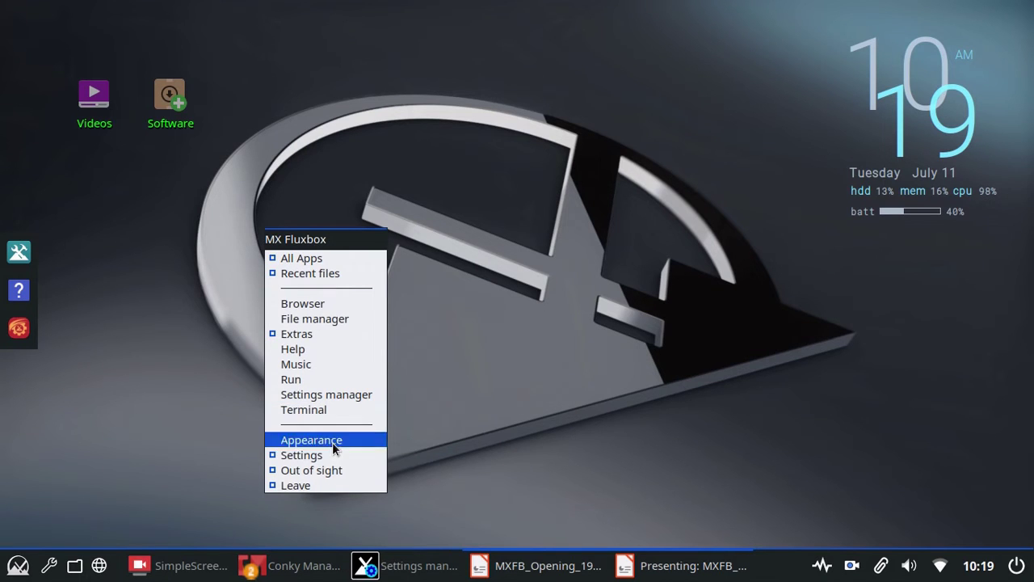
mouse_move(334, 443)
left_click(602, 494)
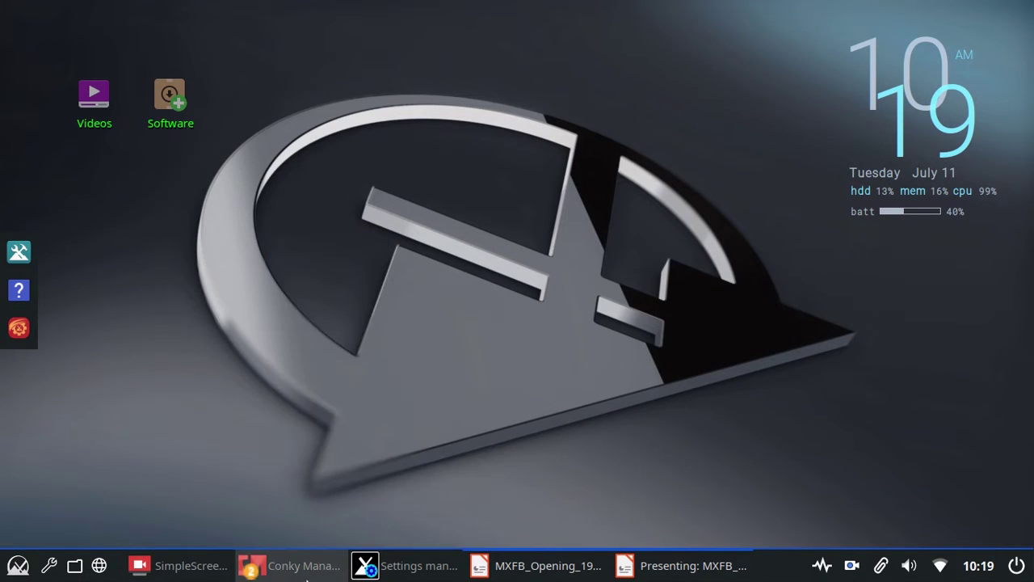
left_click(273, 566)
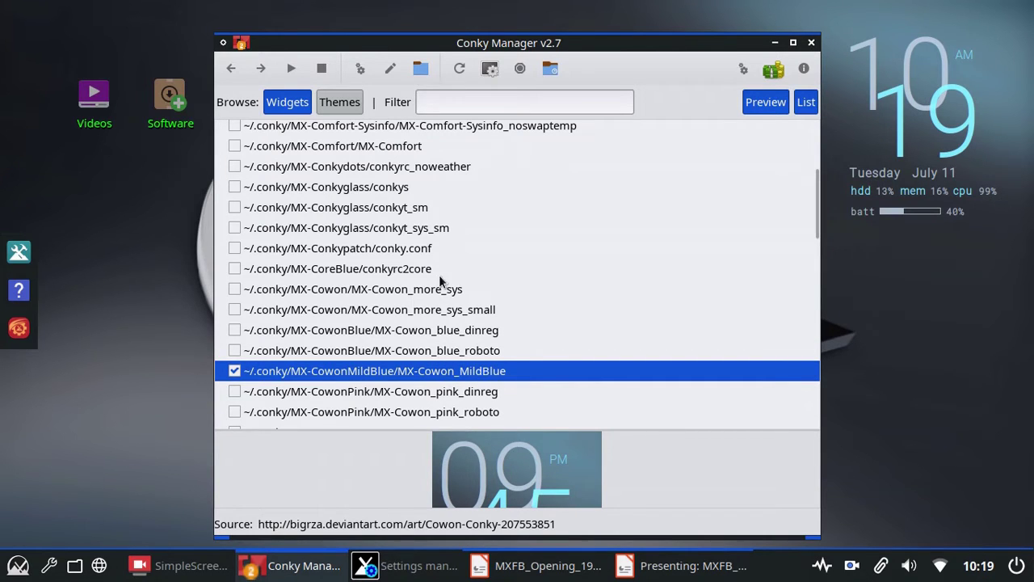
left_click(362, 71)
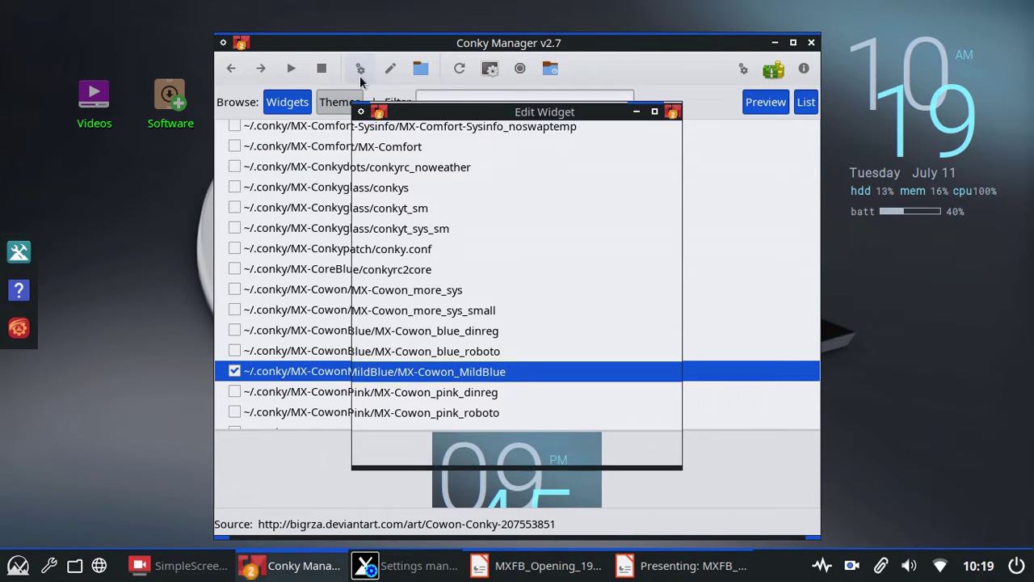
left_click(566, 142)
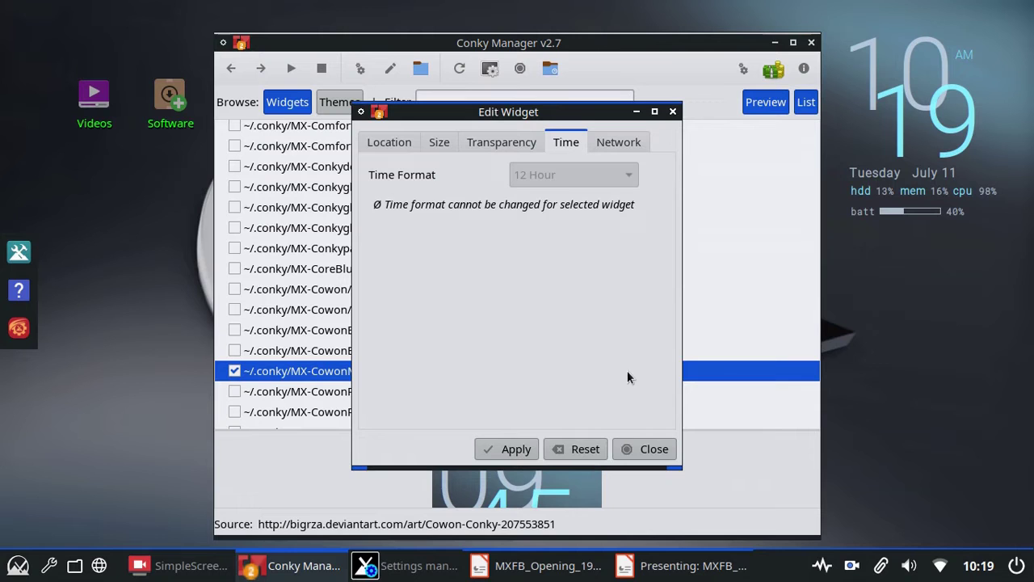
left_click(663, 451)
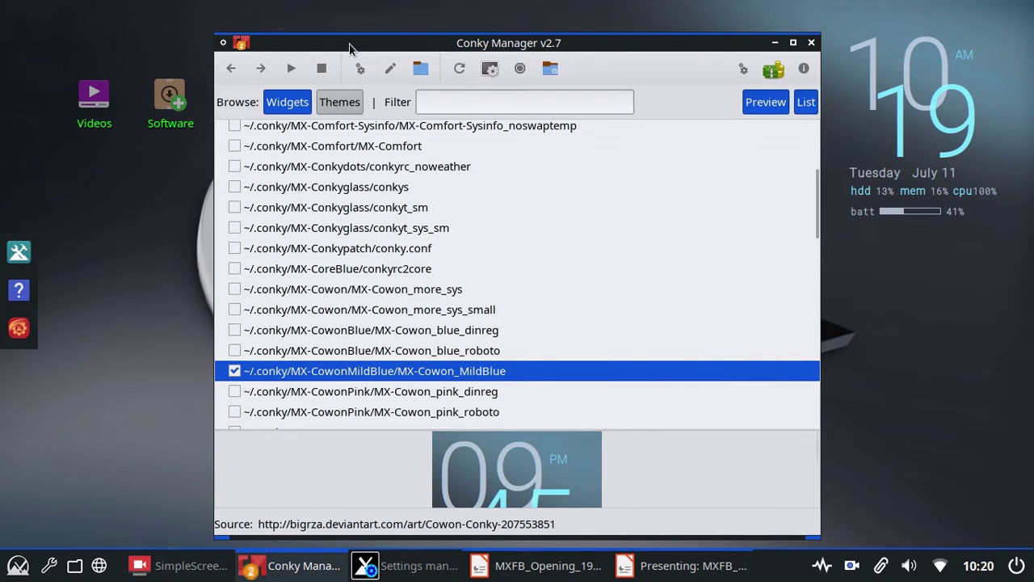
Replace the MX-Cowon_MildBlue clock with the MX-FluxKeys fluxkeys.conf widget, moving Conky Manager aside to reveal it
left_click_drag(340, 46, 266, 34)
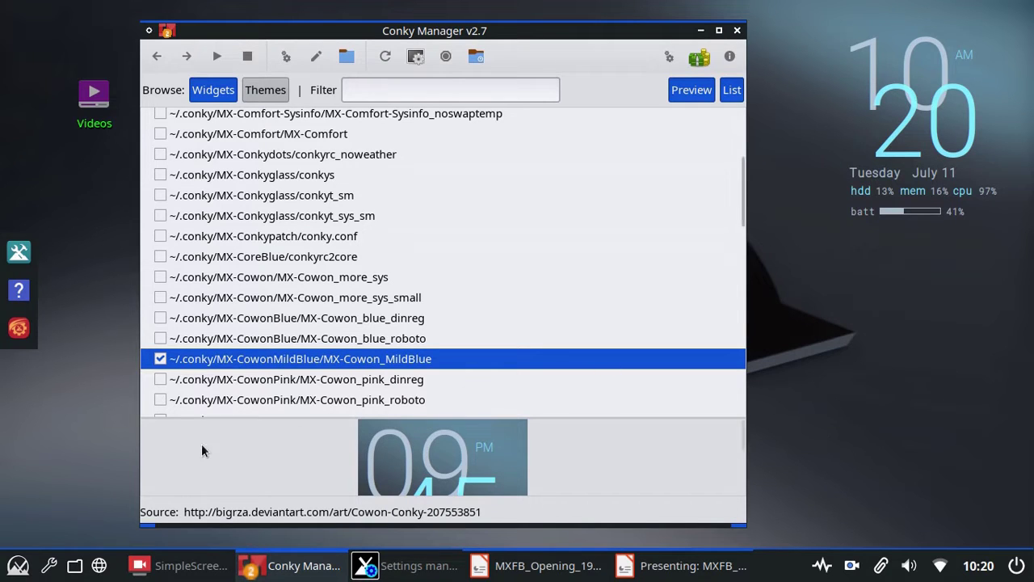
left_click(160, 359)
scroll(338, 242, "down", 4)
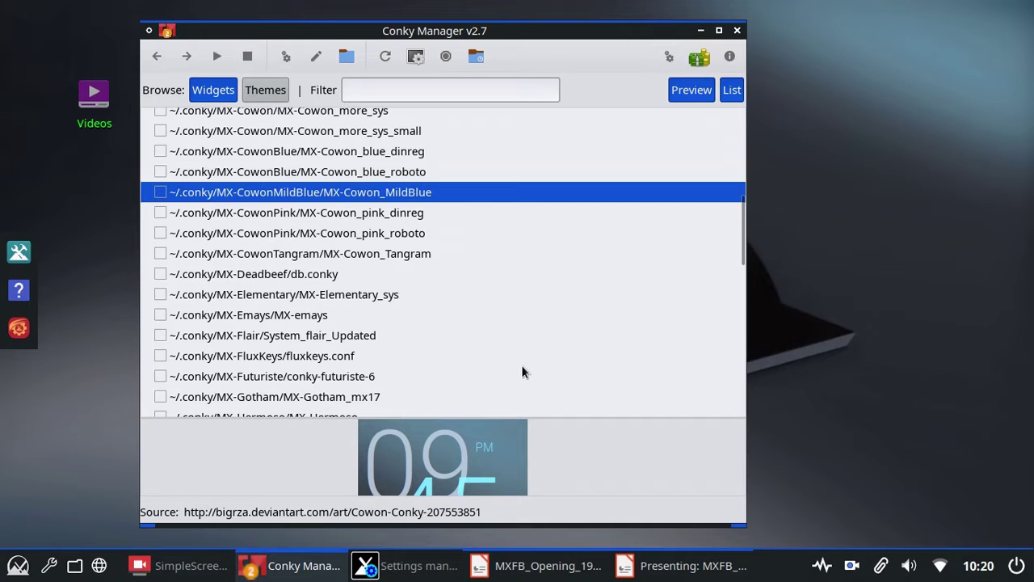
left_click(161, 355)
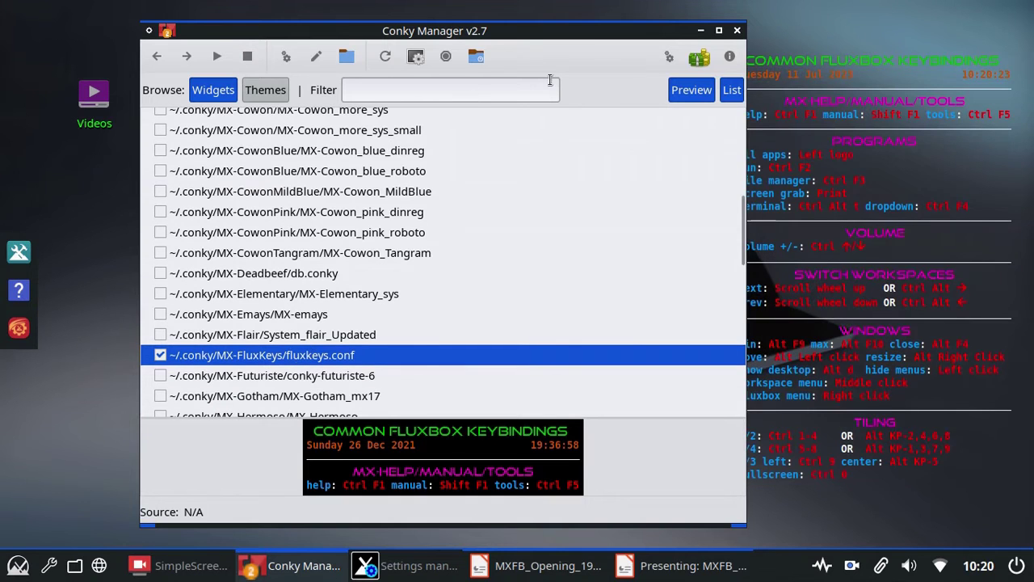
left_click_drag(538, 34, 526, 13)
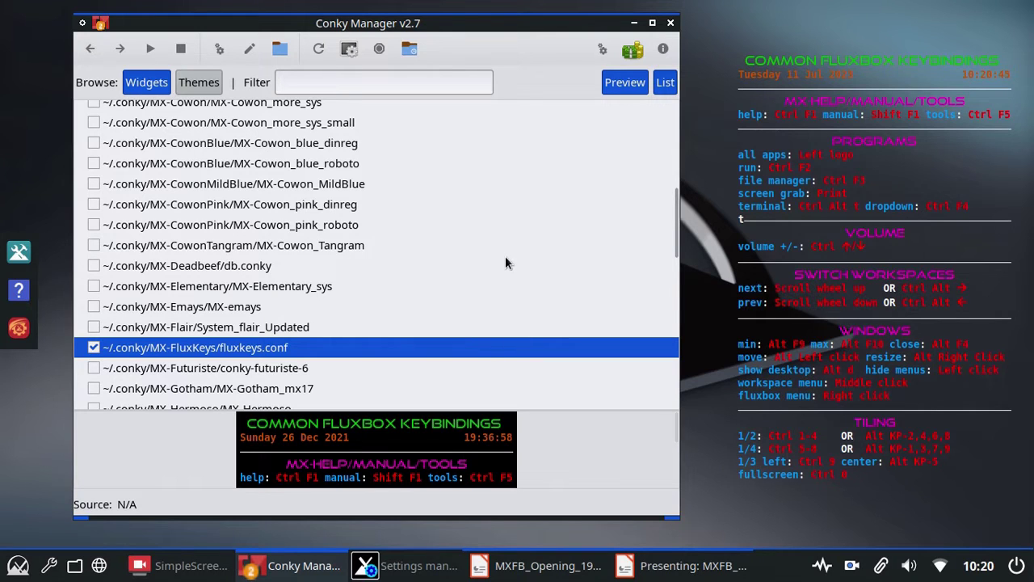
Open and close the Magnus magnifier (Super+M), disable fluxkeys.conf, and close Conky Manager
key("super+m")
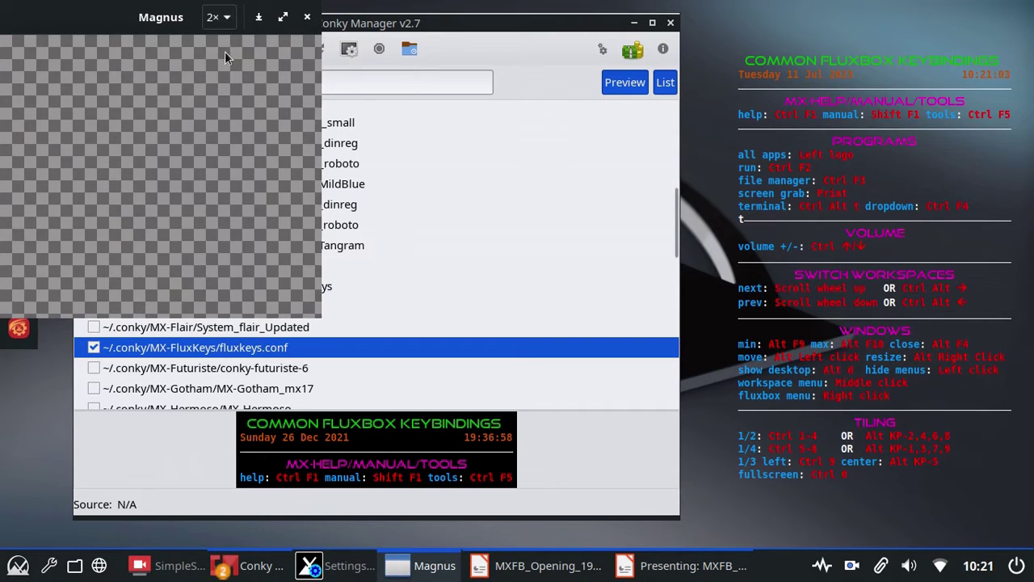
left_click(306, 18)
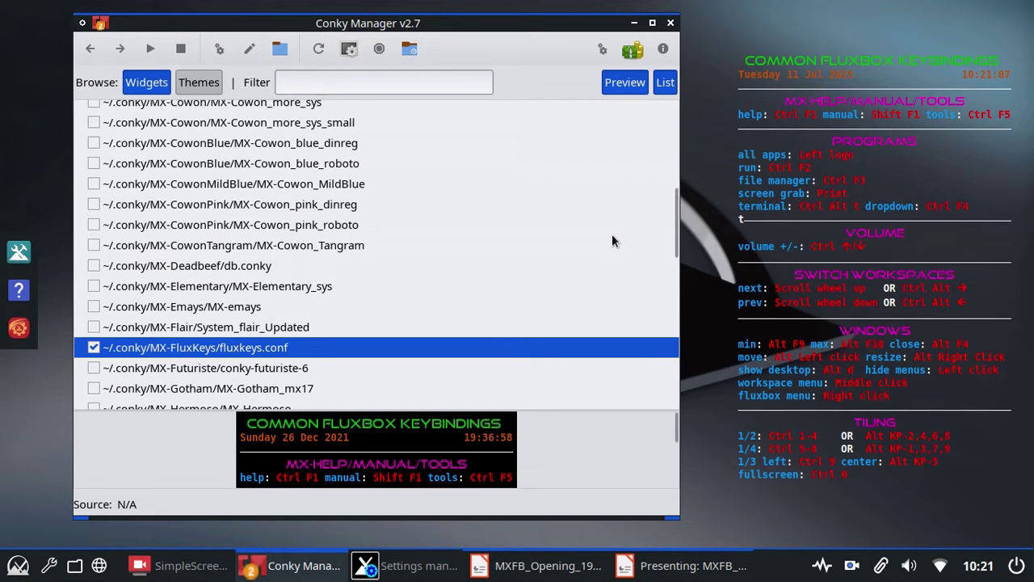
left_click(92, 348)
left_click(672, 24)
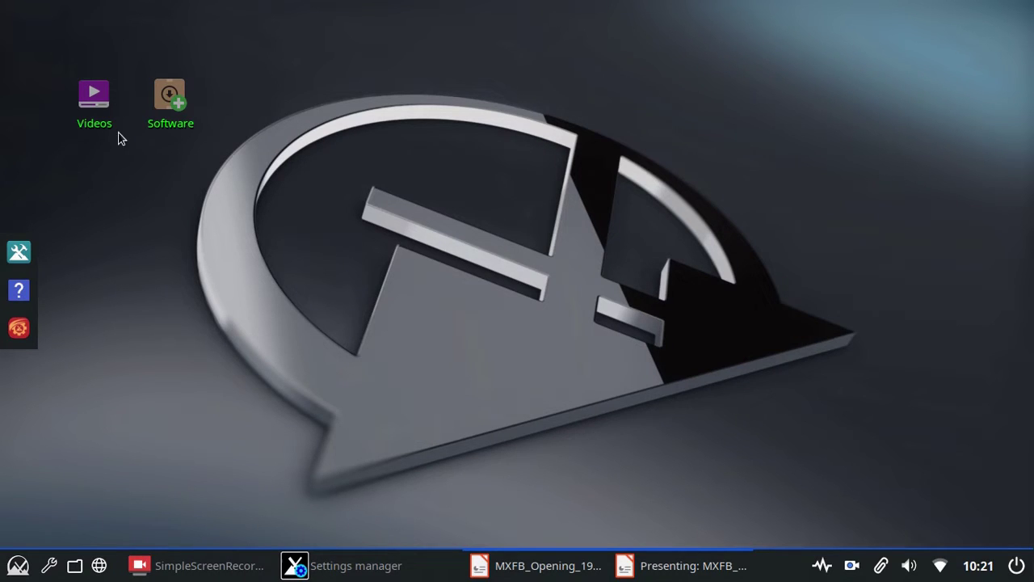
Remove the left-side dock via the root menu's Out of sight > Kill dock
right_click(115, 203)
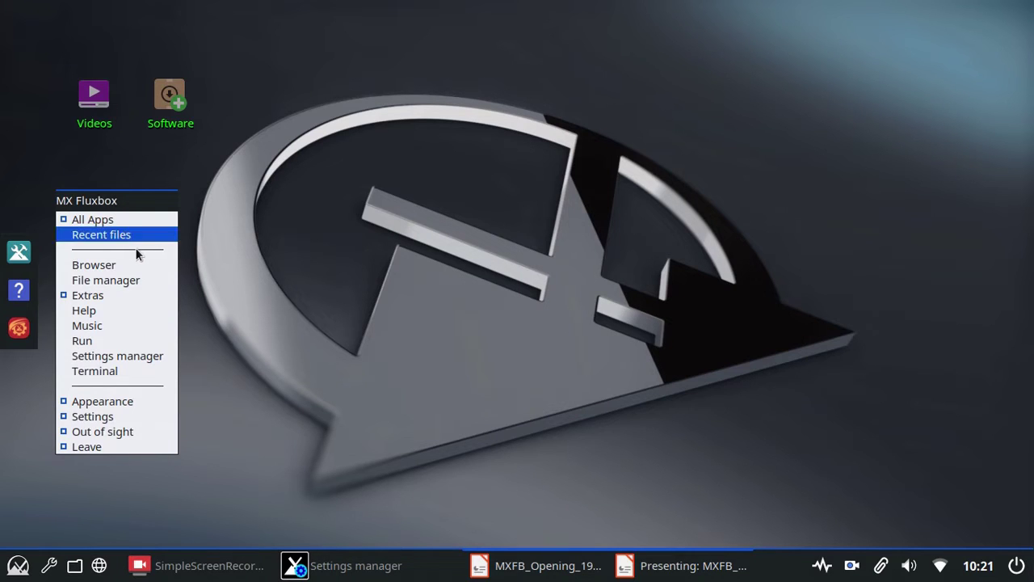
mouse_move(129, 236)
right_click(656, 79)
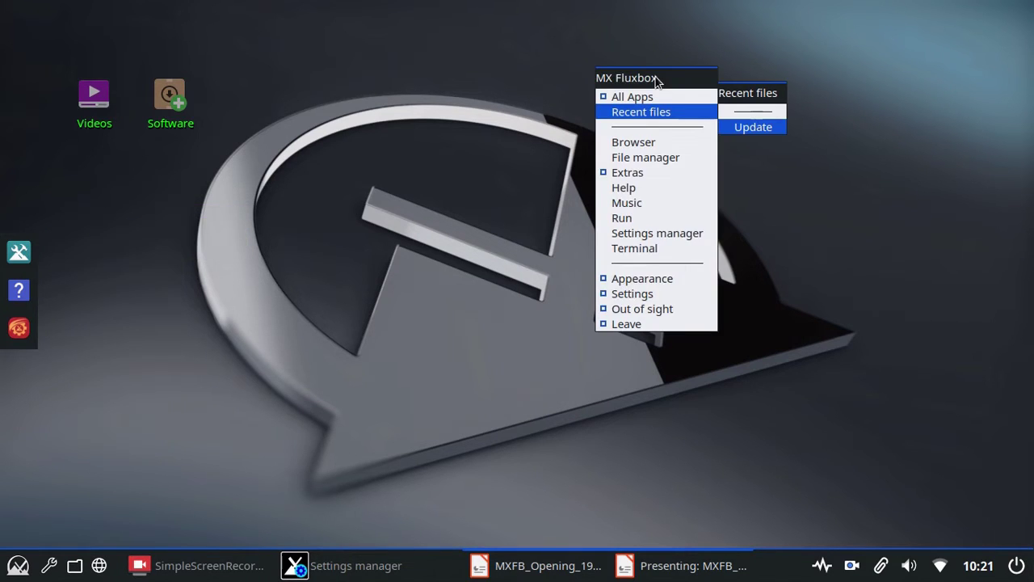
mouse_move(638, 308)
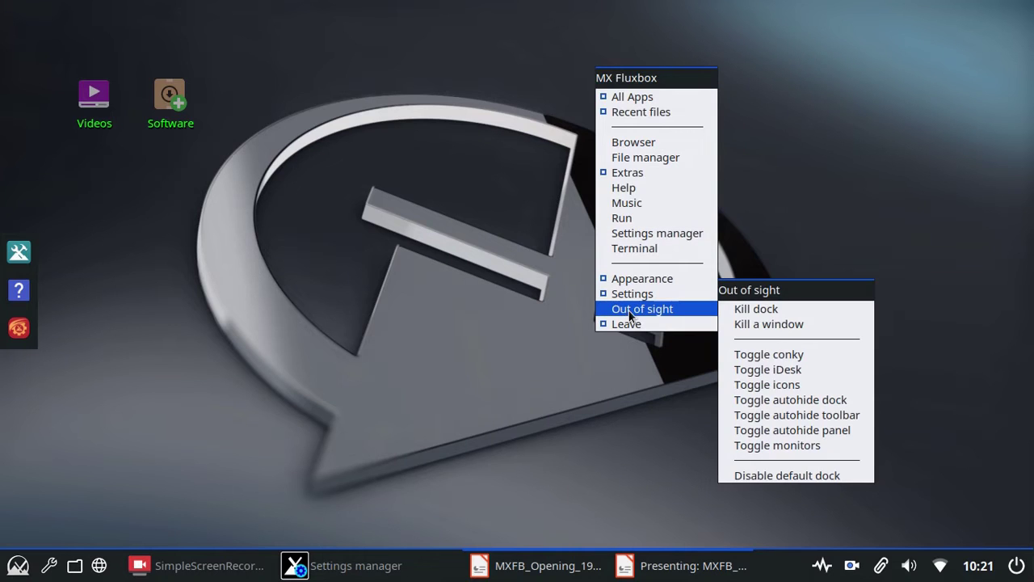
left_click(750, 310)
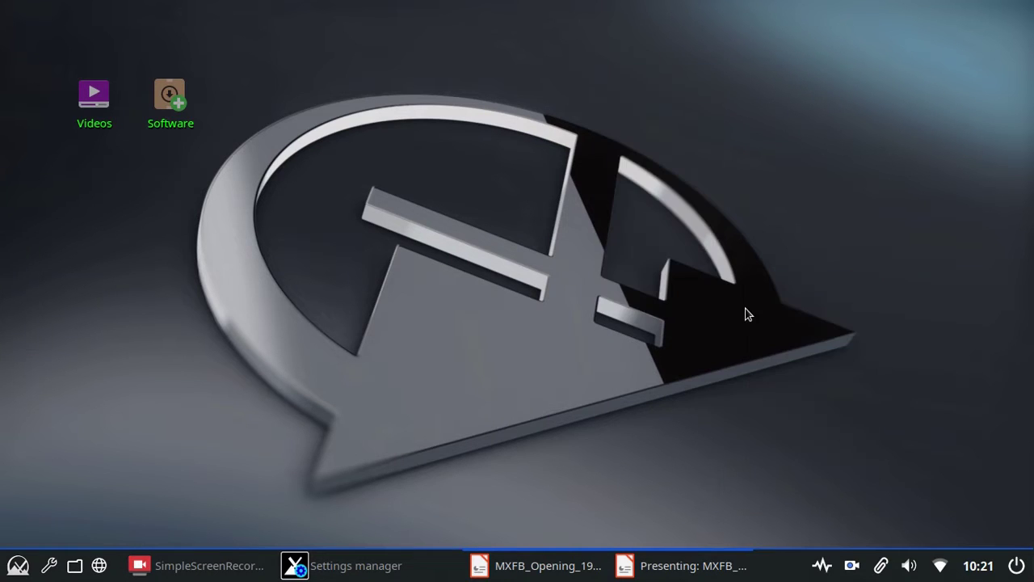
Hide the Videos and Software desktop icons with Out of sight > Toggle icons
right_click(802, 135)
mouse_move(777, 369)
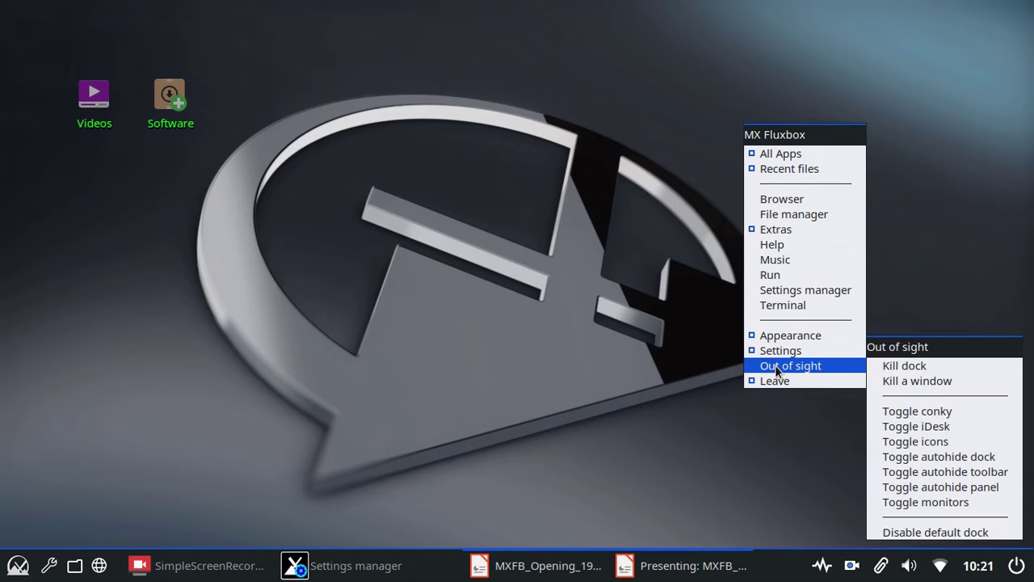
left_click(945, 443)
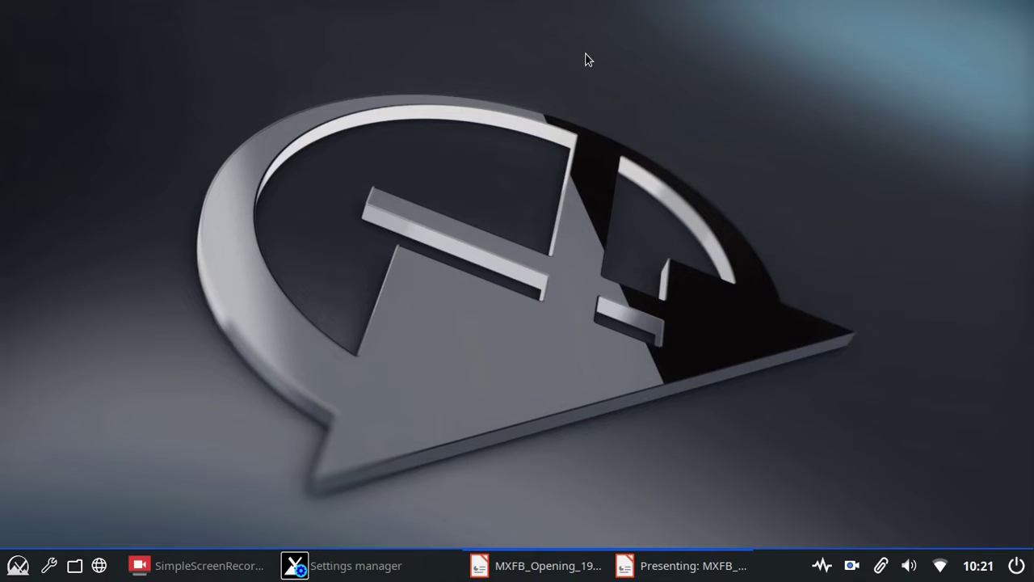
right_click(560, 60)
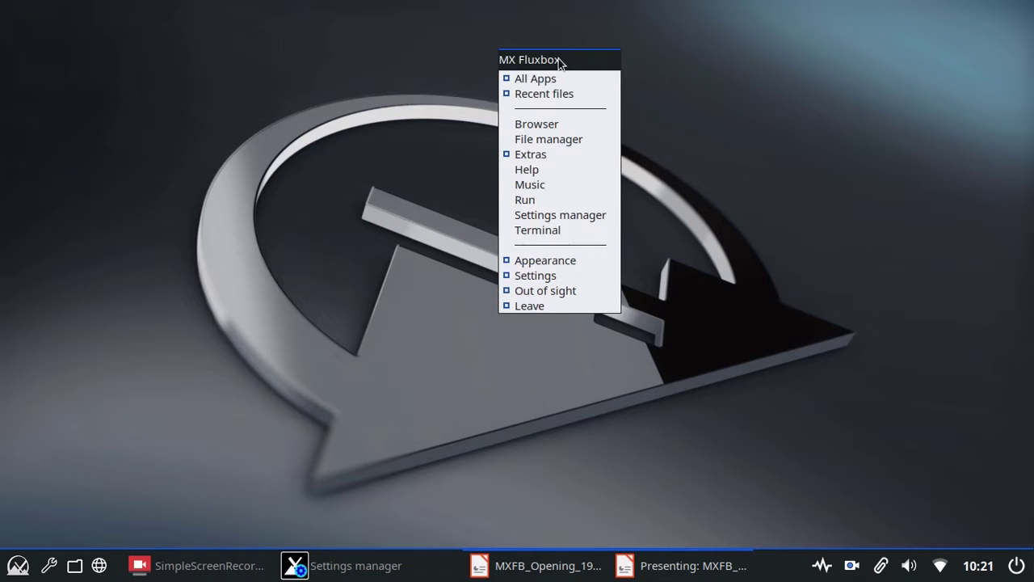
left_click(590, 215)
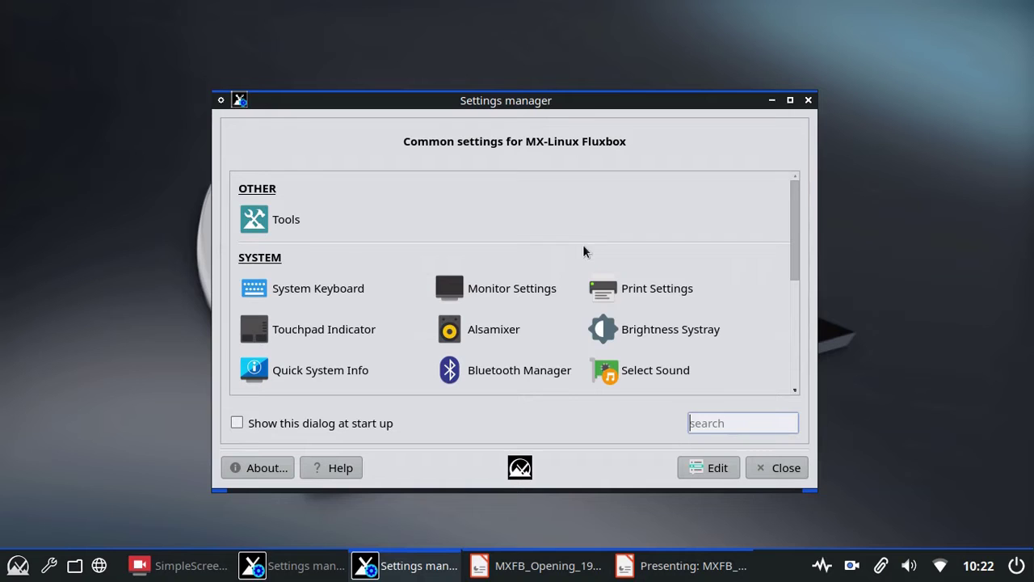
scroll(574, 200, "down", 1)
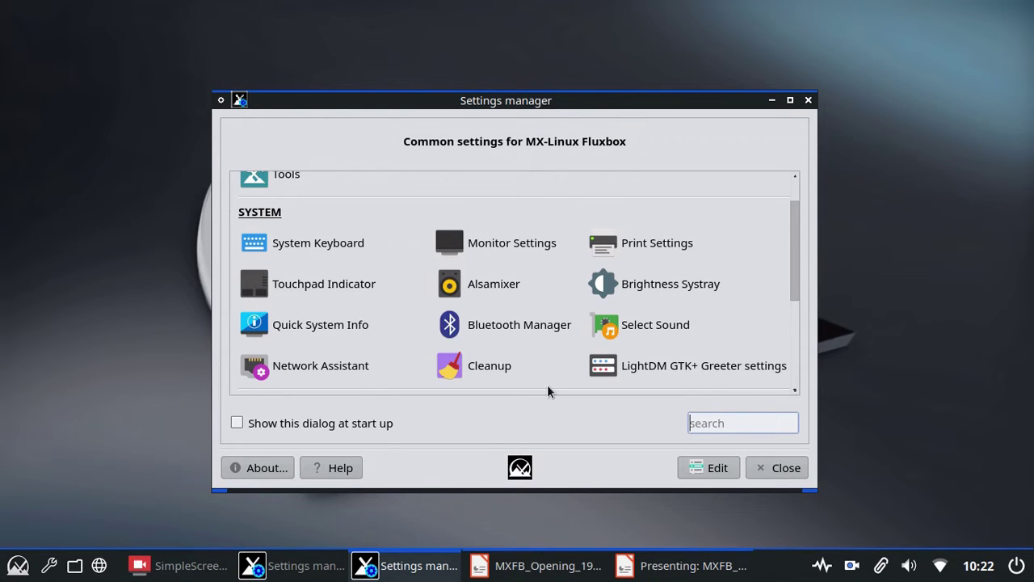
left_click(786, 468)
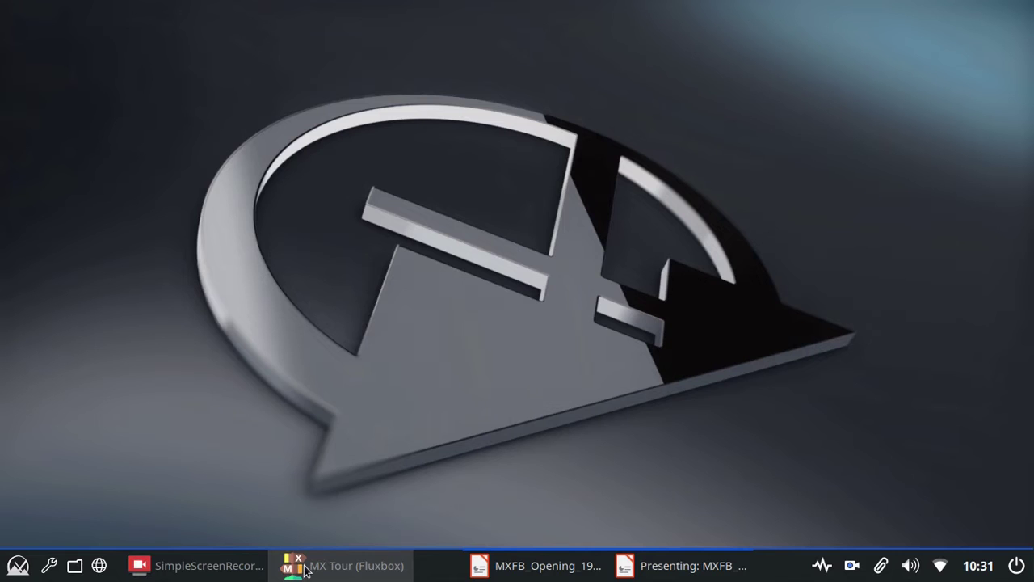
In MX Tour, view the Panel, App Finder and App Dock pages, then close the tour with Alt+F4
left_click(356, 563)
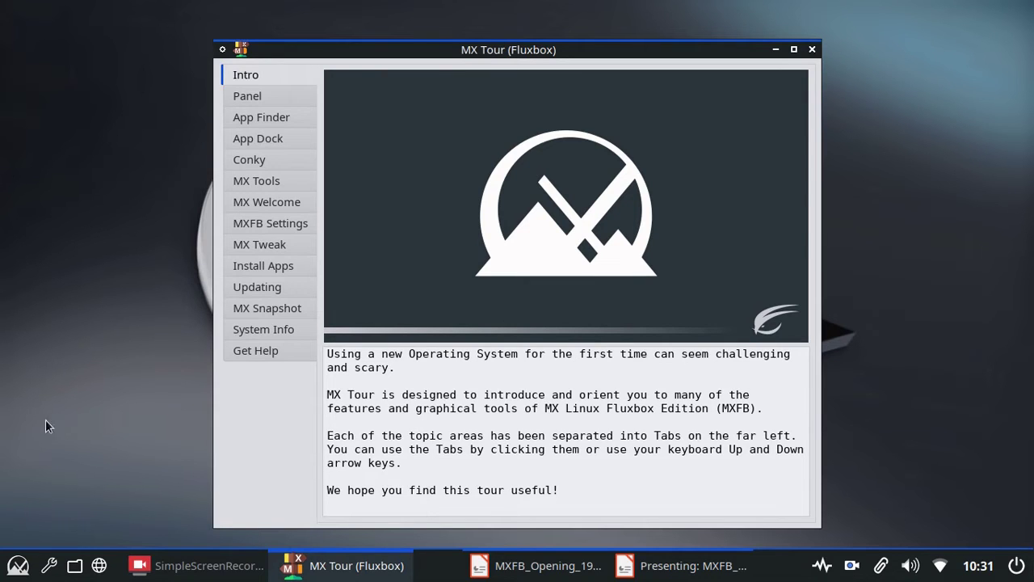
left_click(247, 98)
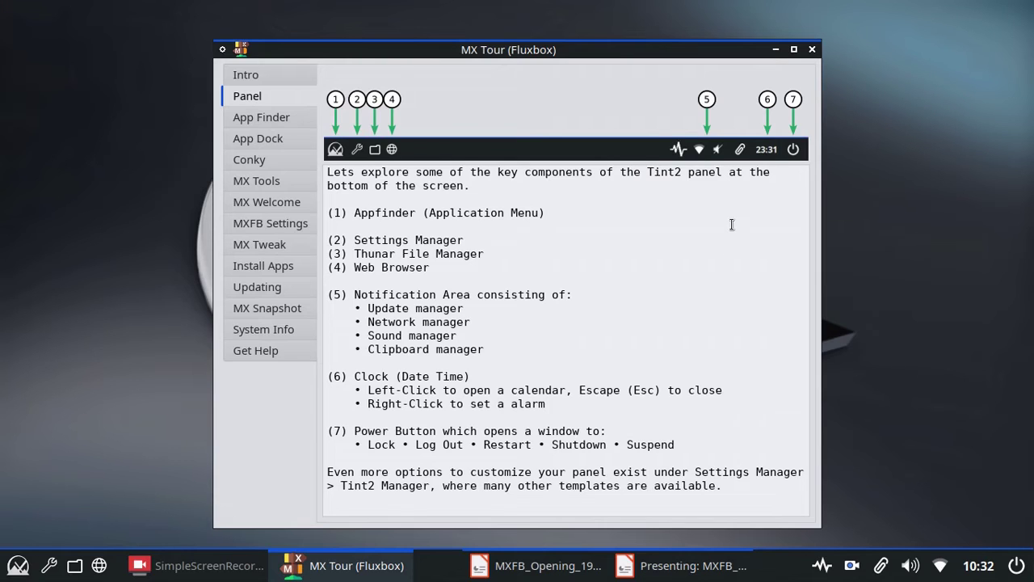
left_click(270, 121)
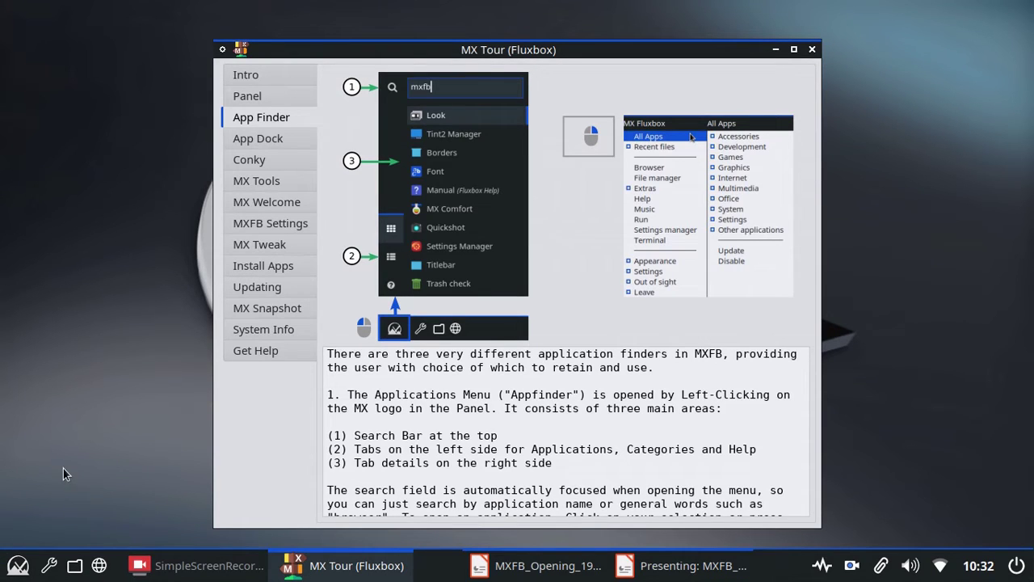
left_click(274, 142)
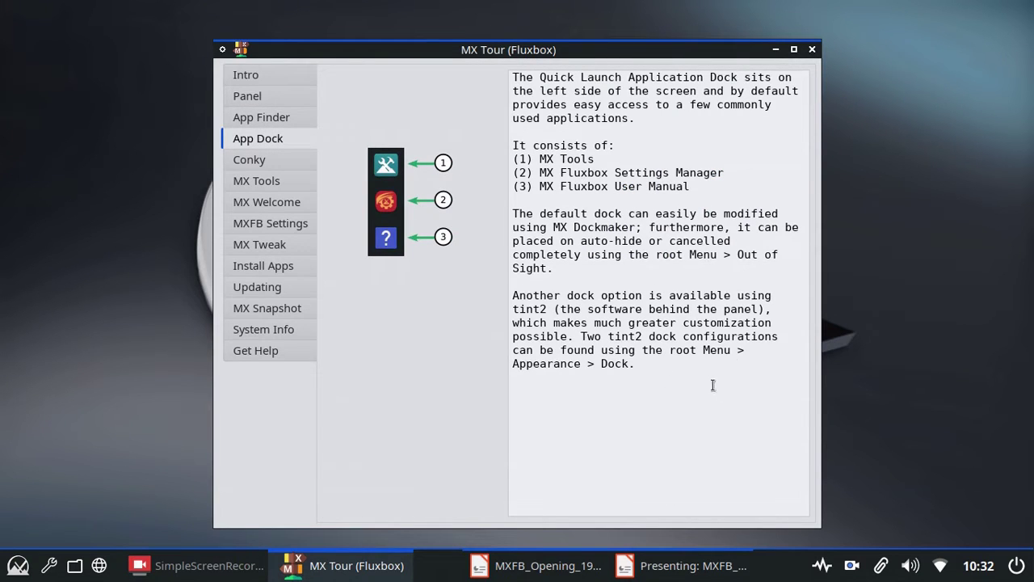
key("alt+F4")
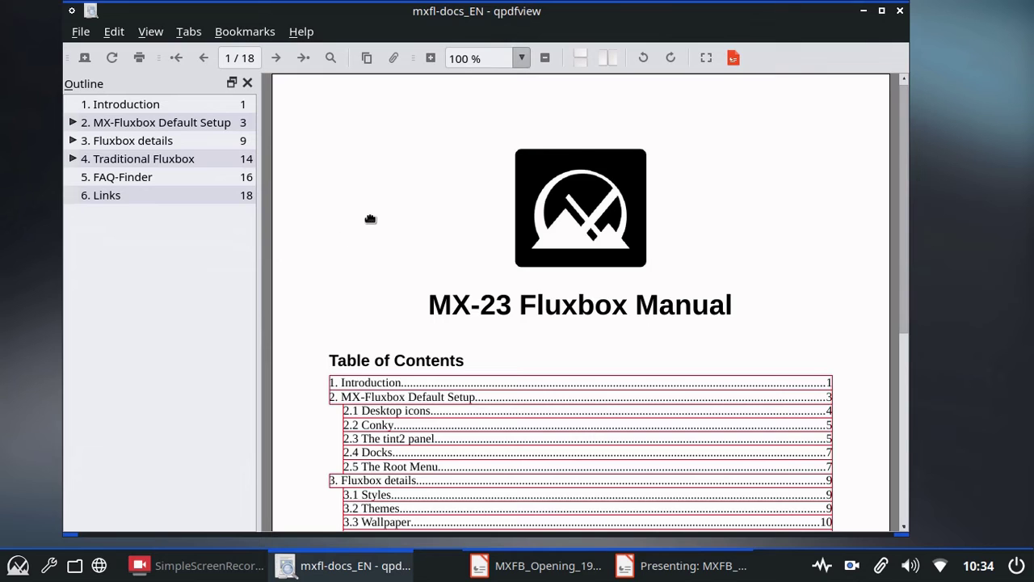
scroll(370, 219, "down", 3)
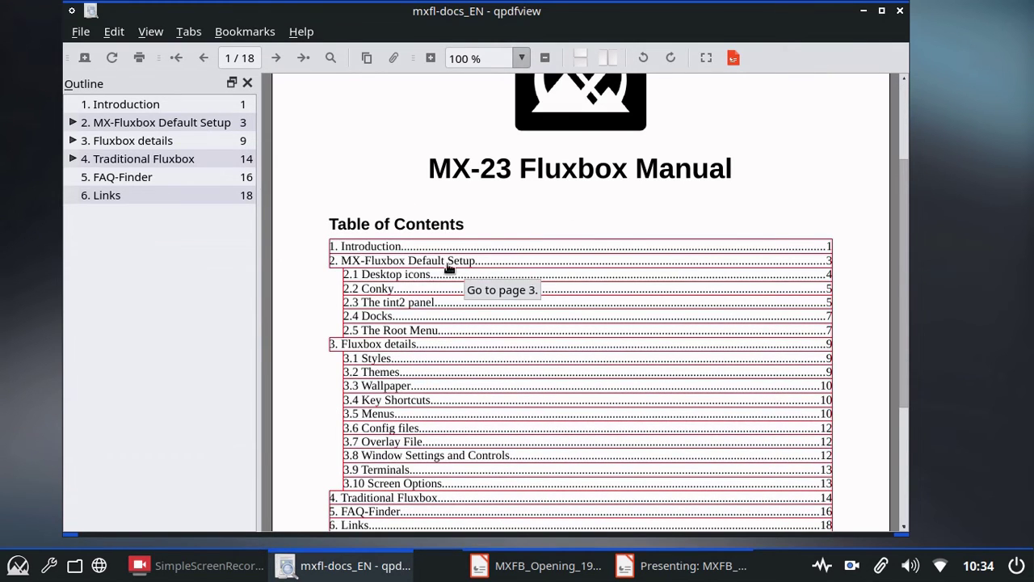
scroll(279, 389, "down", 2)
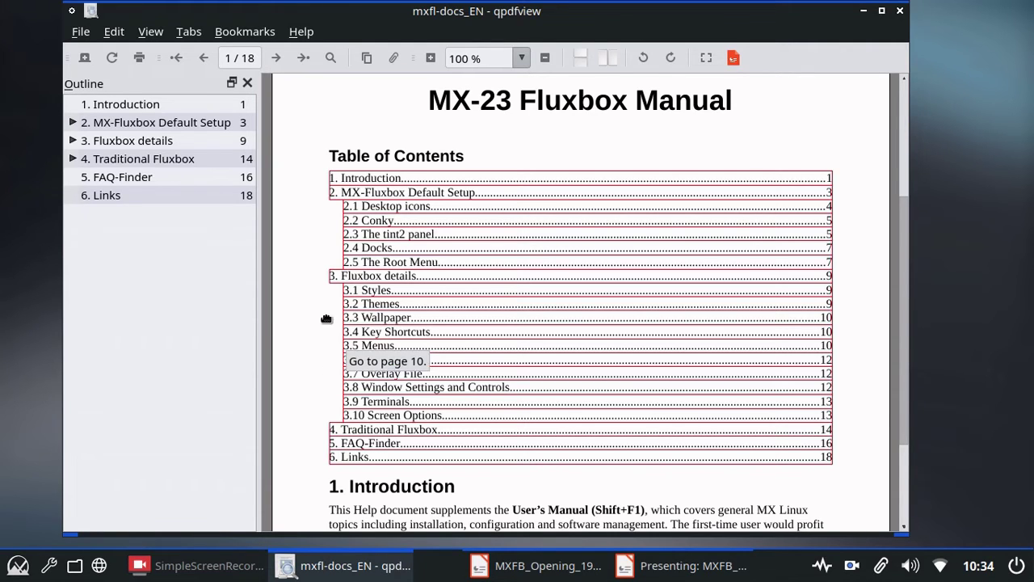
left_click(428, 192)
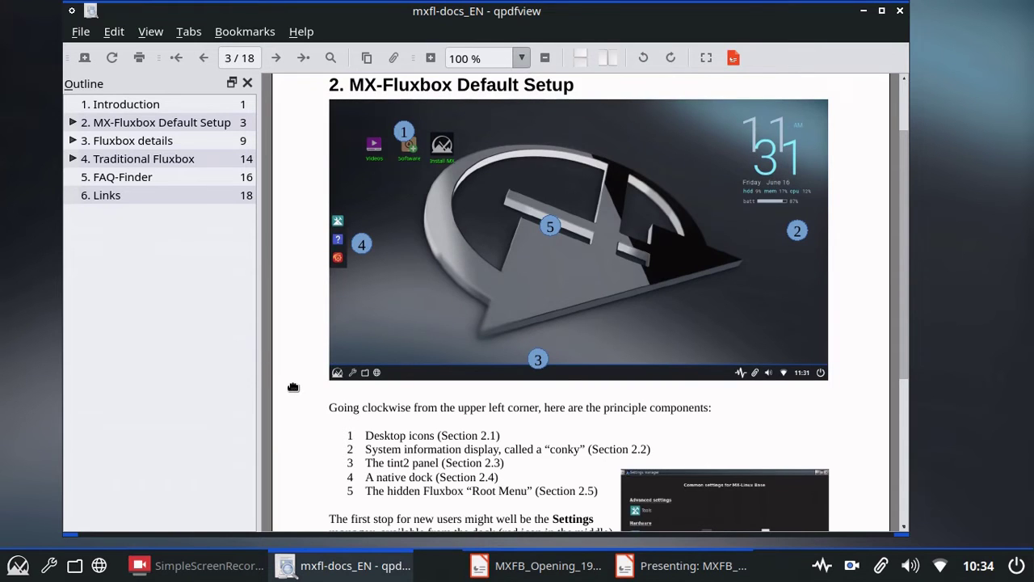
scroll(278, 340, "down", 10)
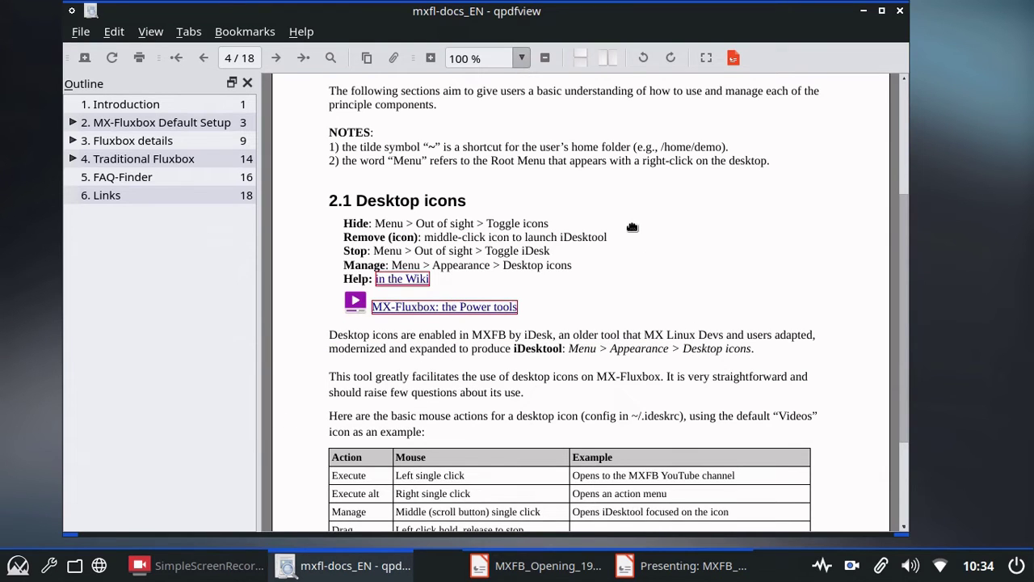
scroll(681, 236, "down", 2)
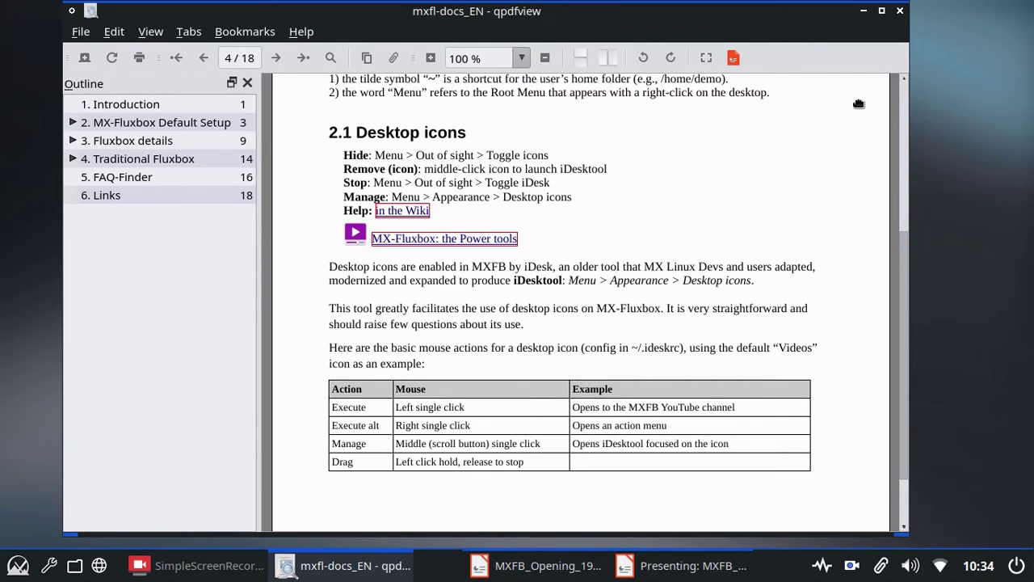
left_click(901, 11)
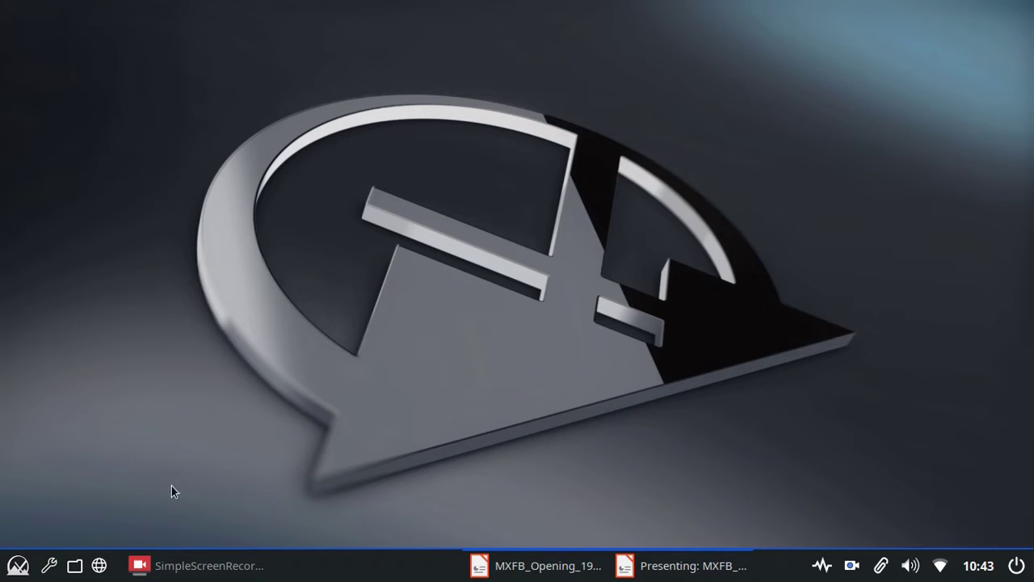
left_click(18, 565)
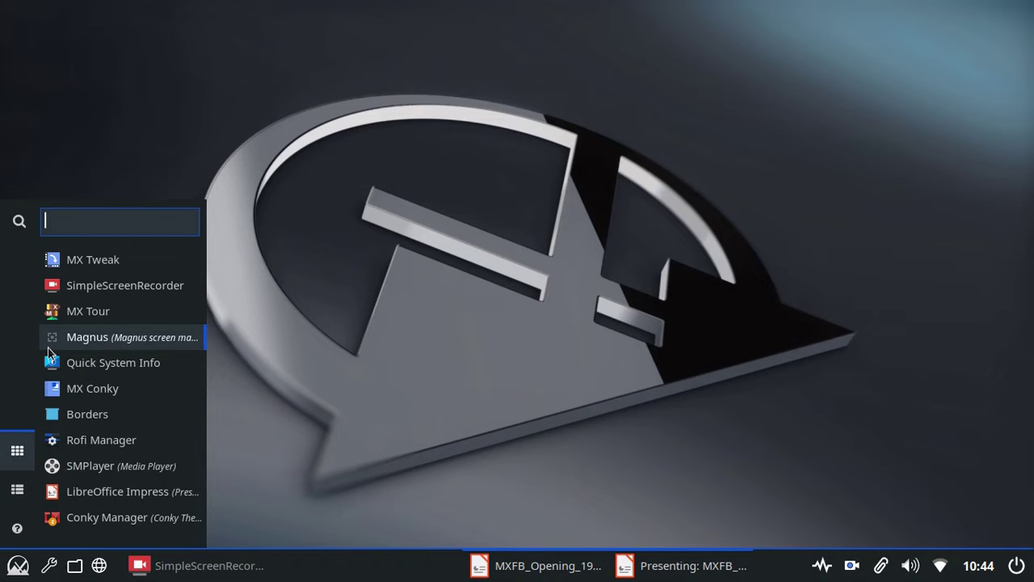
left_click(18, 492)
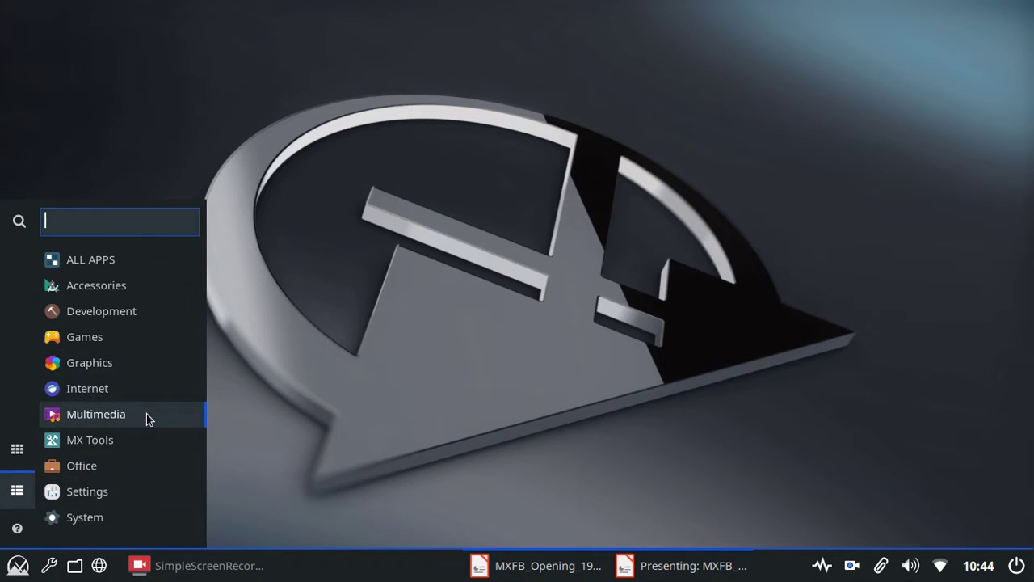
left_click(17, 530)
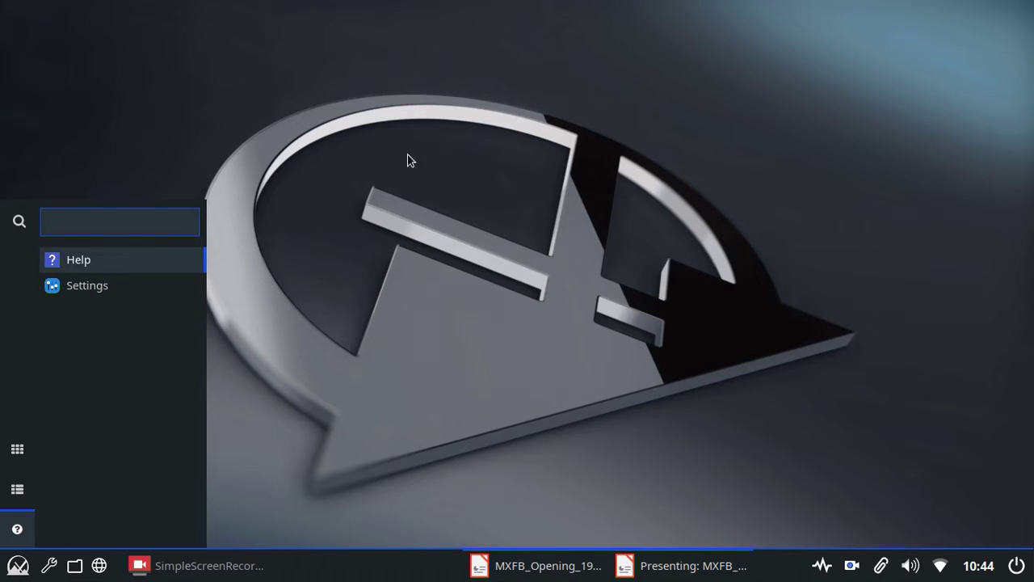
left_click(489, 182)
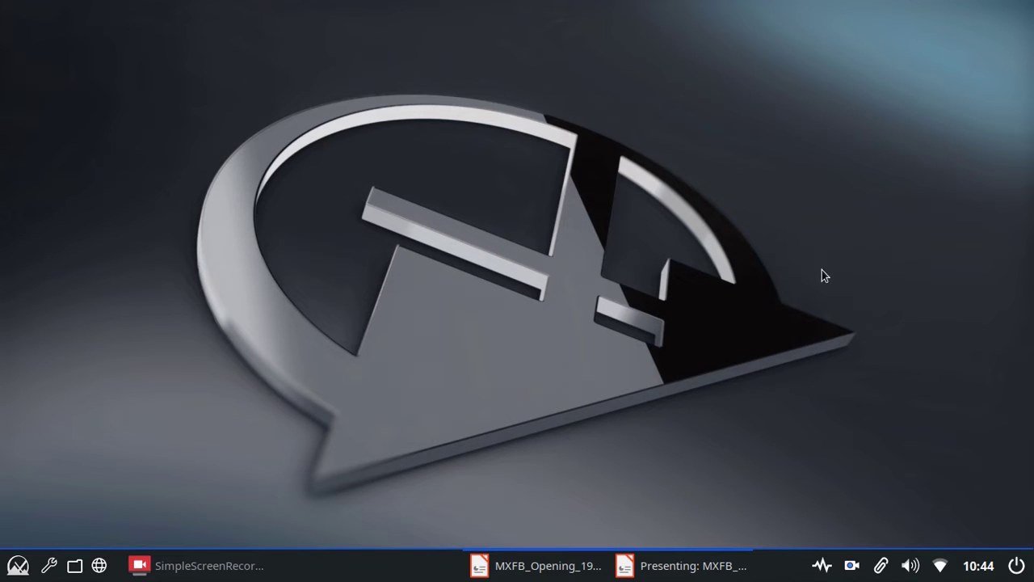
Refresh the root menu's Recent files list with Update
right_click(493, 32)
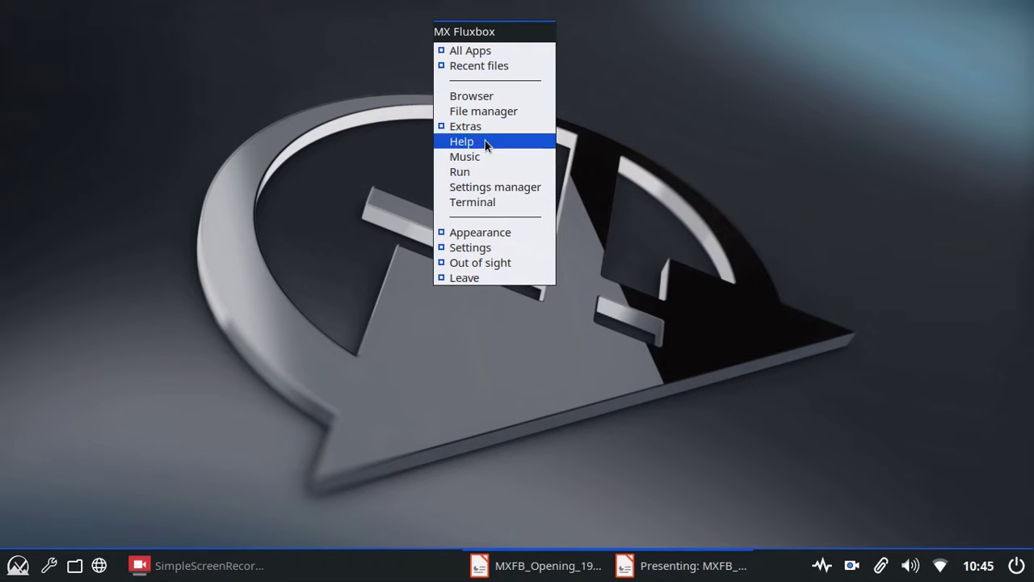
mouse_move(521, 51)
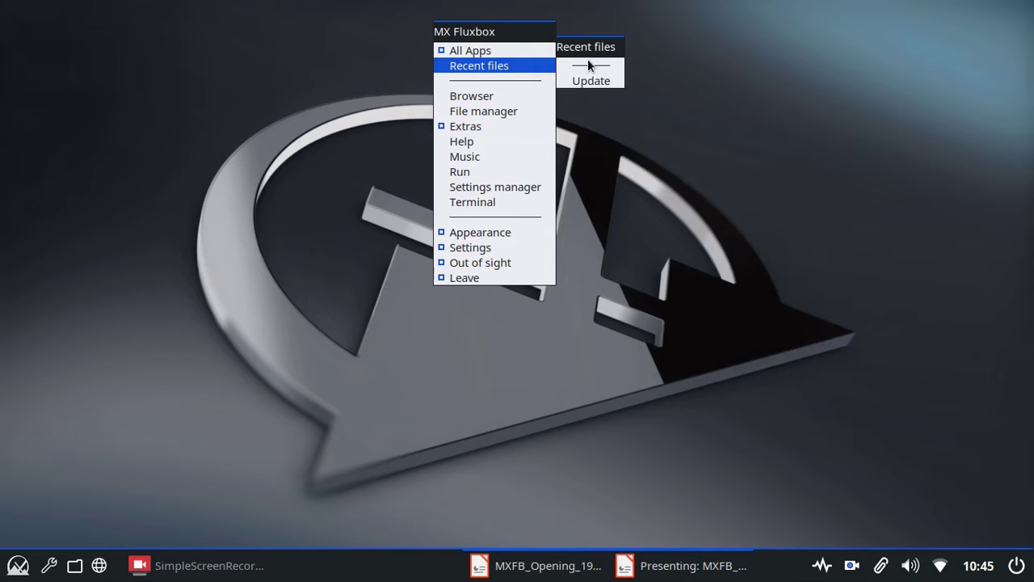
left_click(590, 81)
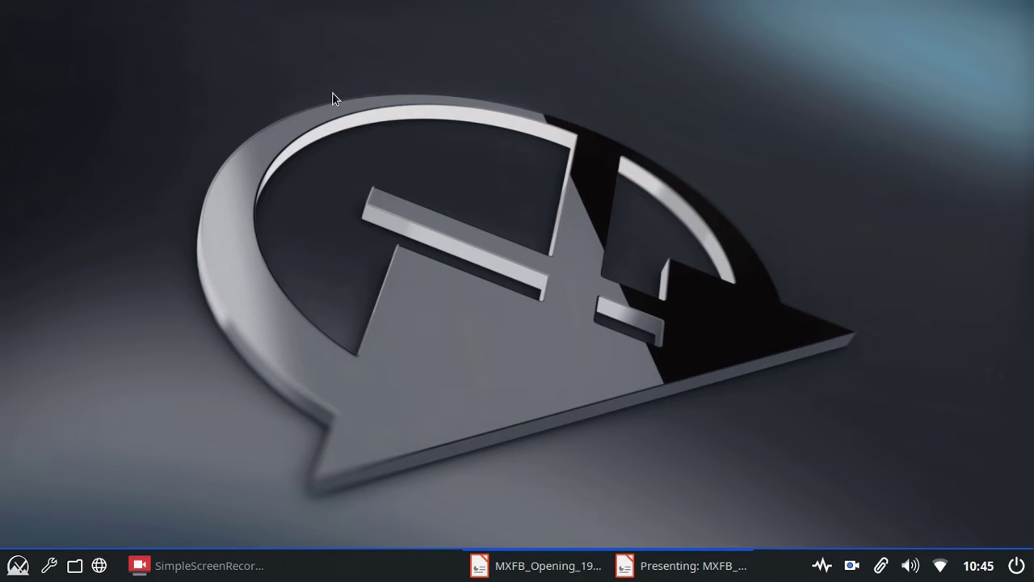
Reopen the root menu and browse Appearance, Settings, Out of sight, Leave and All Apps
right_click(445, 16)
mouse_move(430, 50)
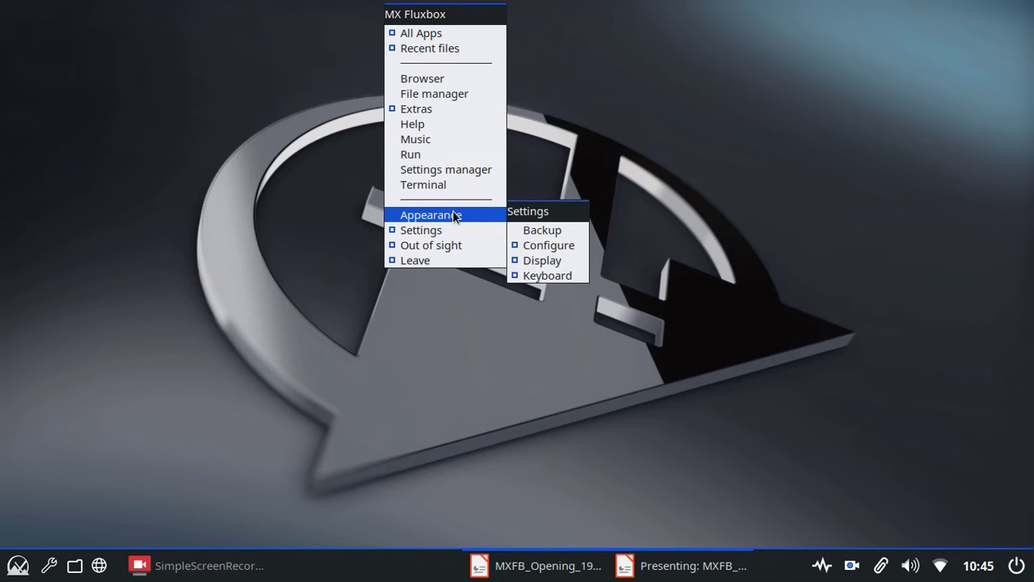
mouse_move(455, 213)
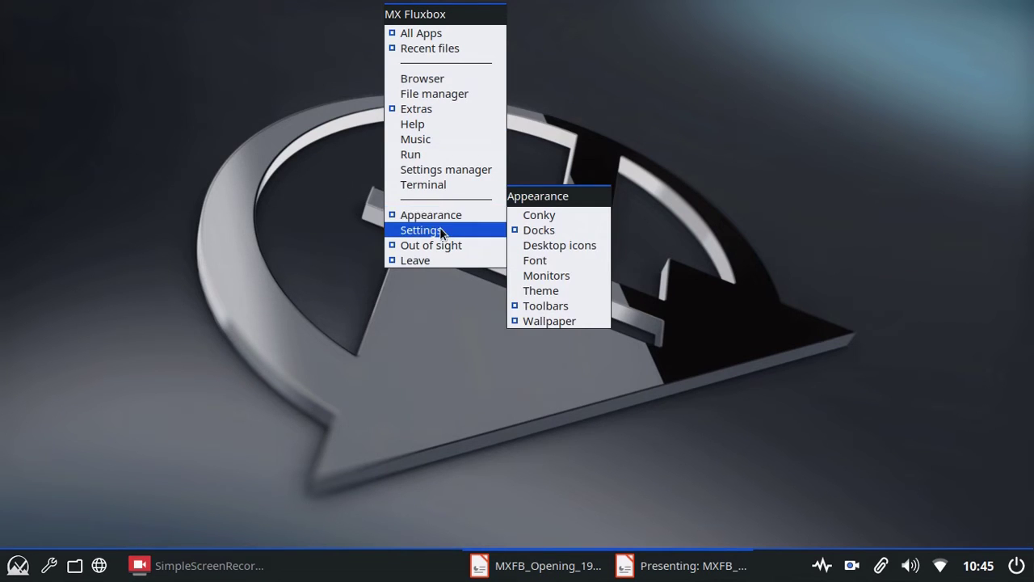
mouse_move(440, 232)
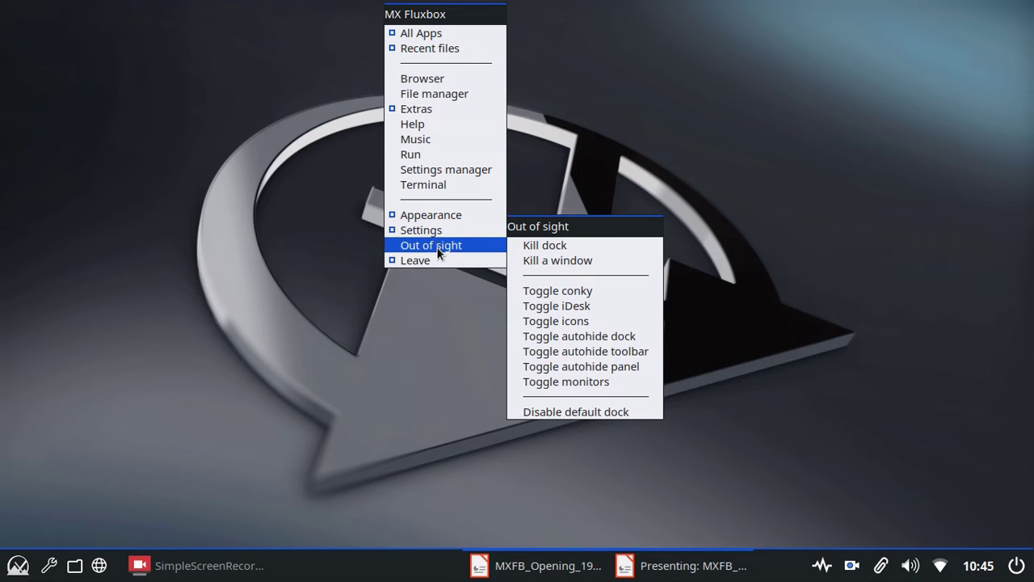
mouse_move(427, 260)
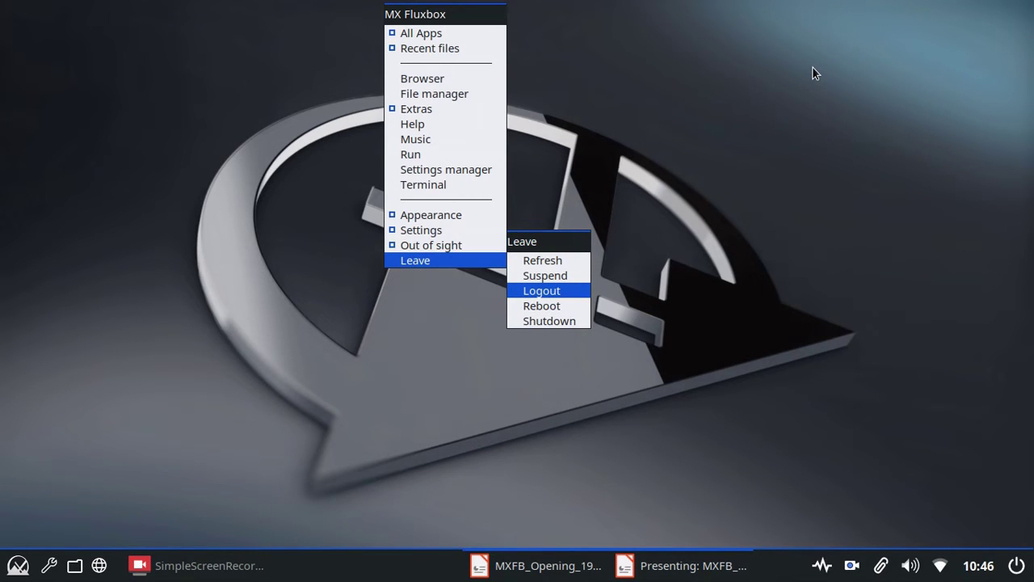
mouse_move(443, 33)
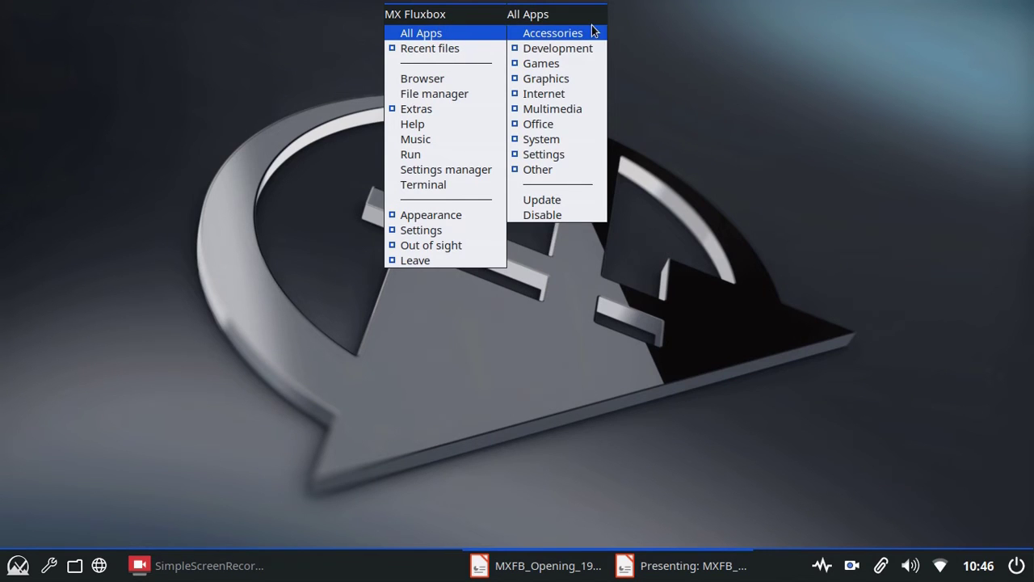
Expand the root menu's All Apps submenu showing ten app categories plus Update and Disable
mouse_move(583, 31)
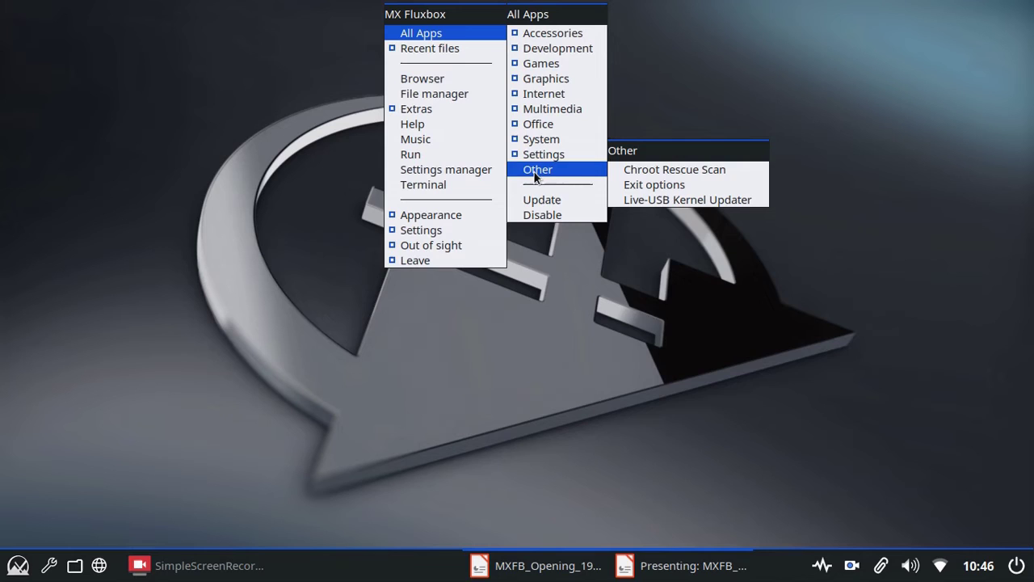
mouse_move(548, 99)
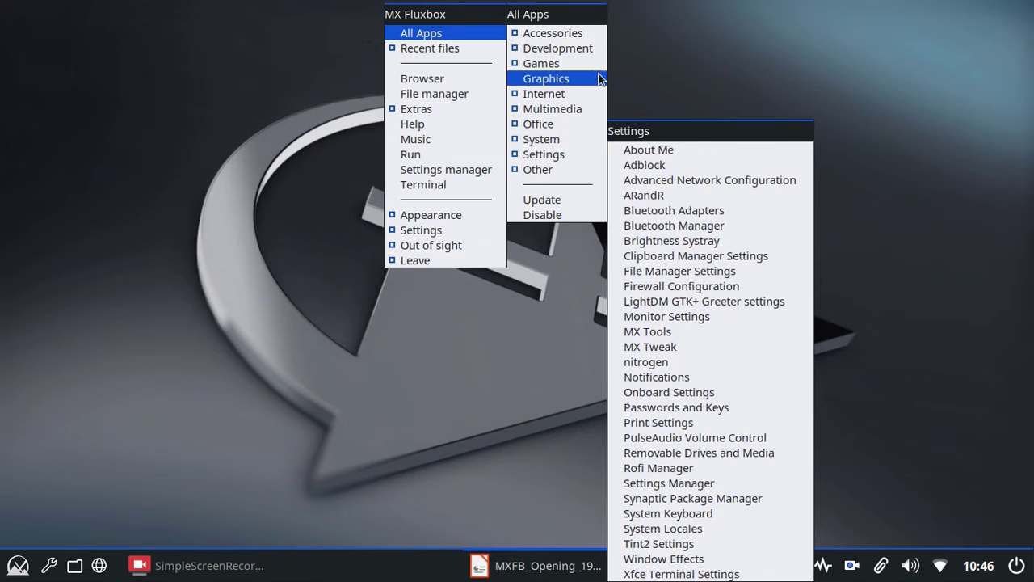
mouse_move(580, 78)
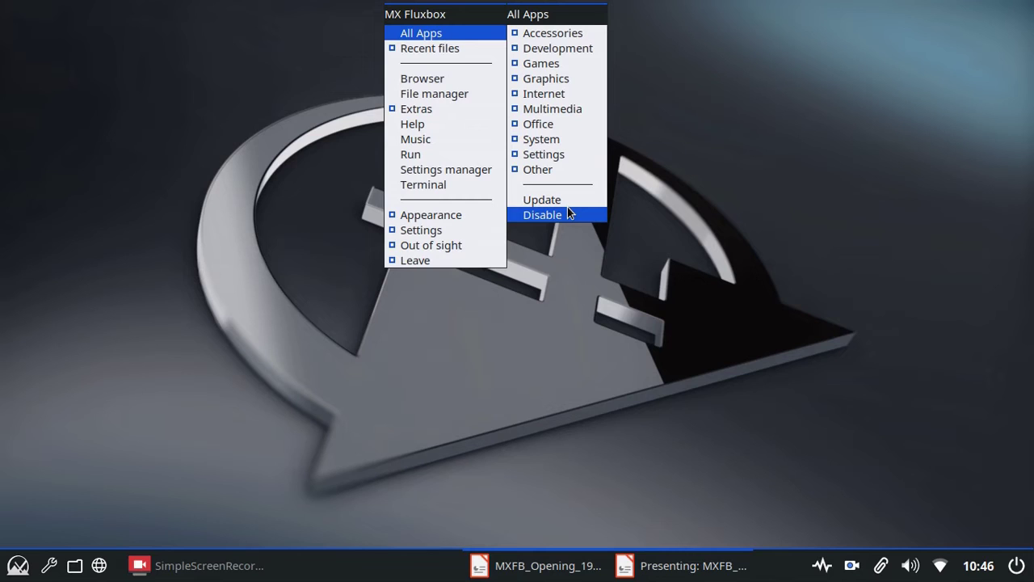
Dismiss the root menu by clicking empty desktop space
left_click(819, 164)
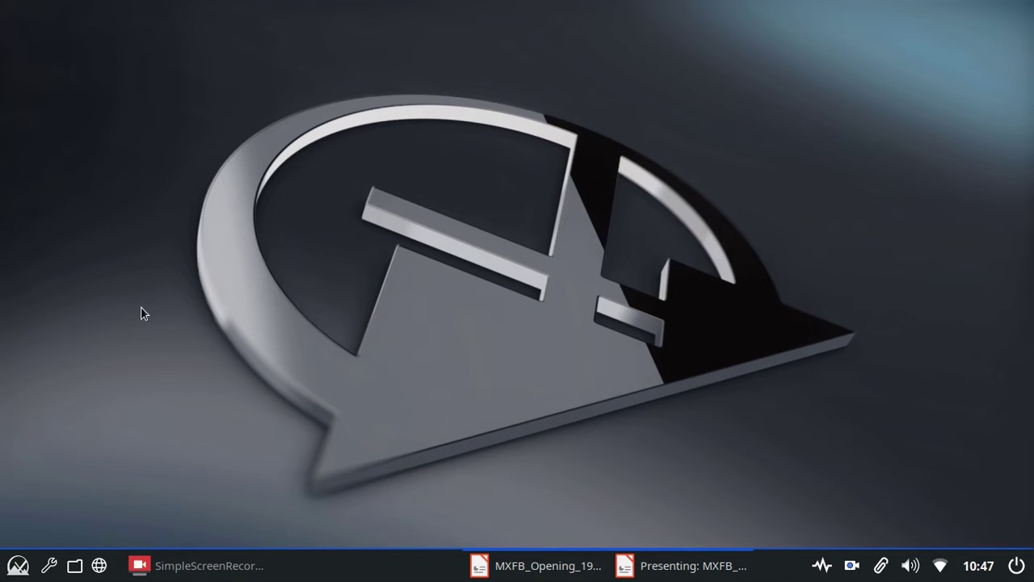
key("alt+F2")
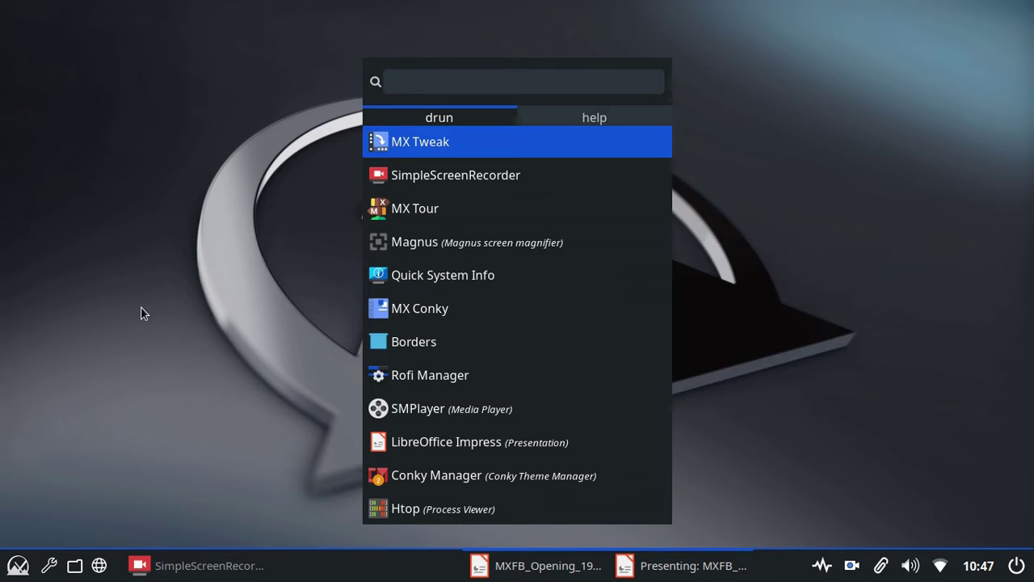
type("lib")
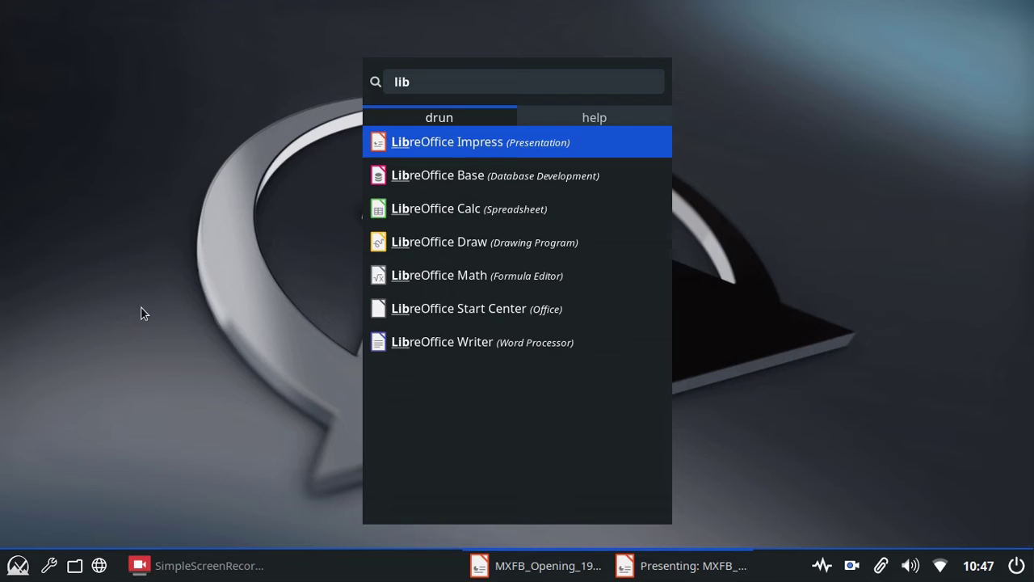
key("BackSpace")
key("BackSpace")
key("BackSpace")
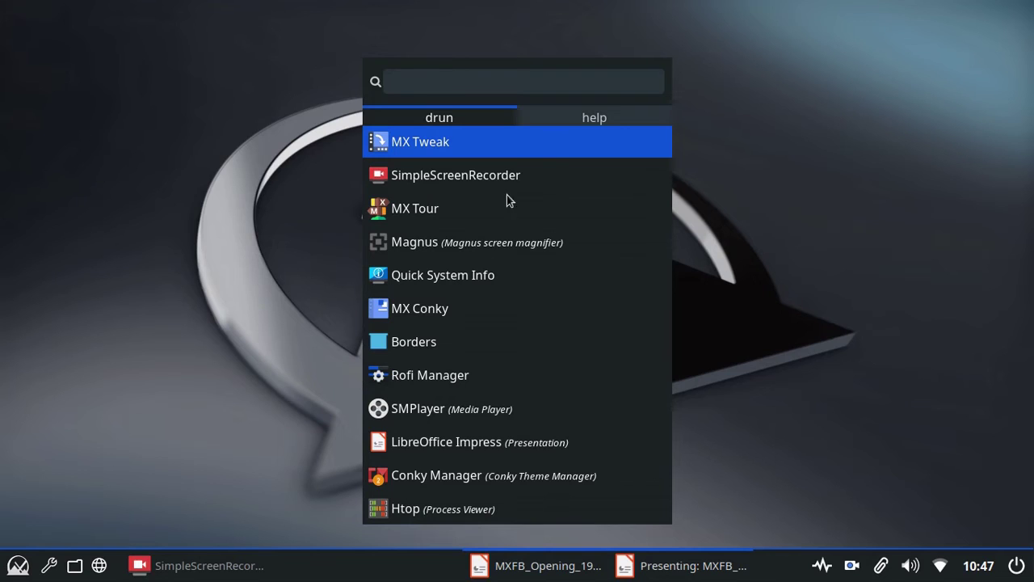
left_click(575, 118)
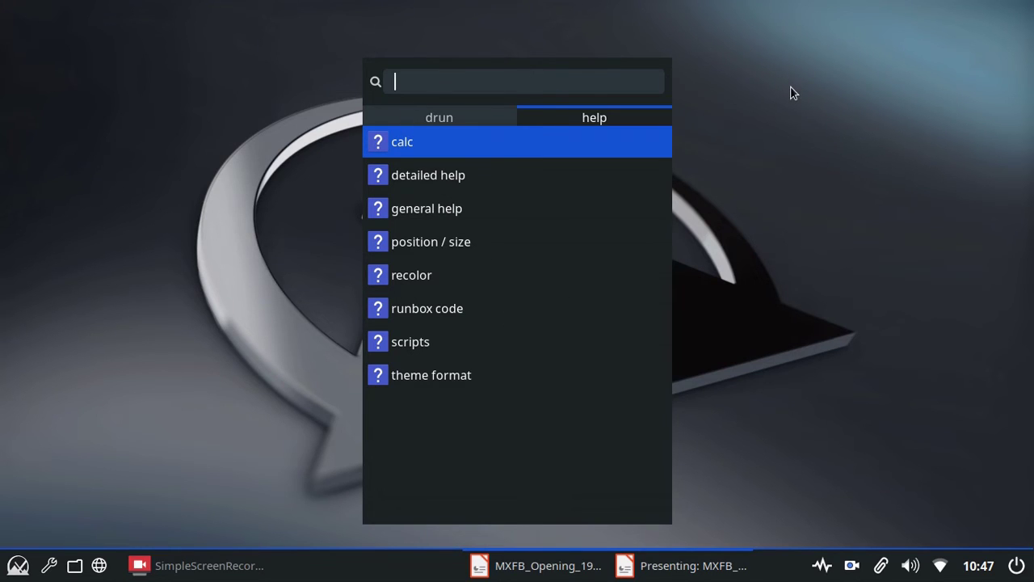
key("Escape")
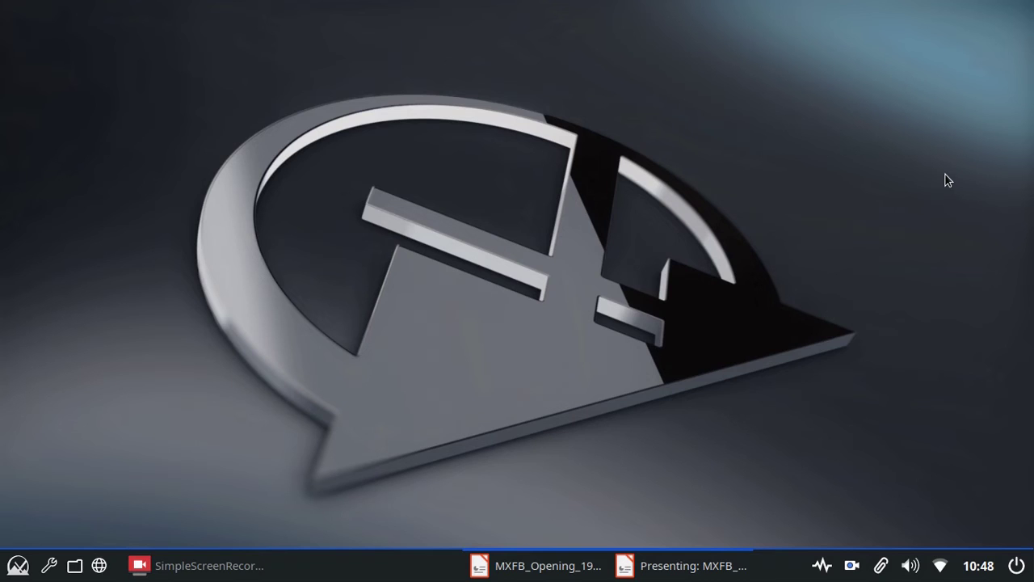
Open Rofi's run prompt with Alt+F2, showing htop, appfinder-settings and 7z suggestions
key("alt+F2")
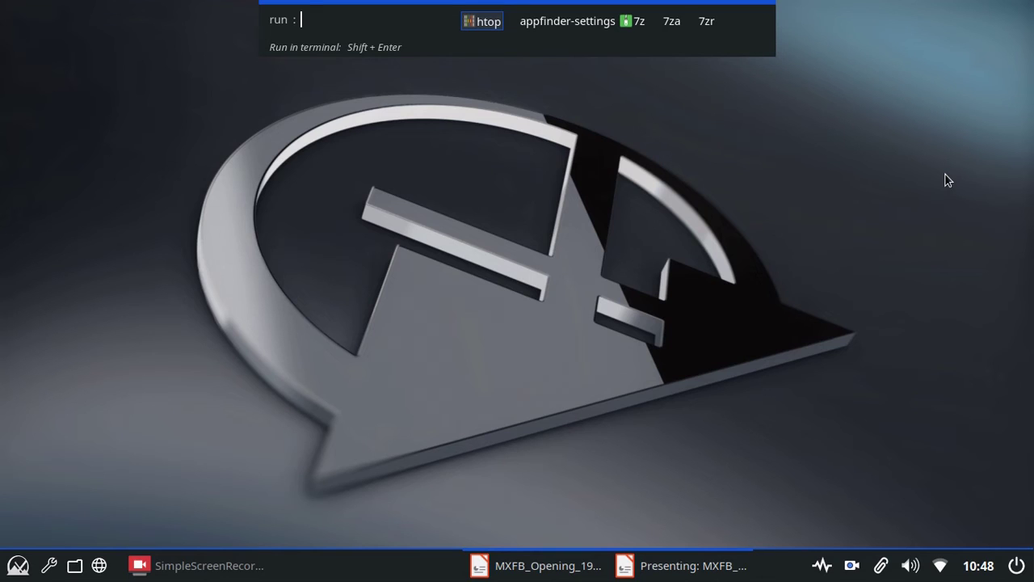
Launch htop from the run box and drag its Terminal window toward the screen centre
type("htop")
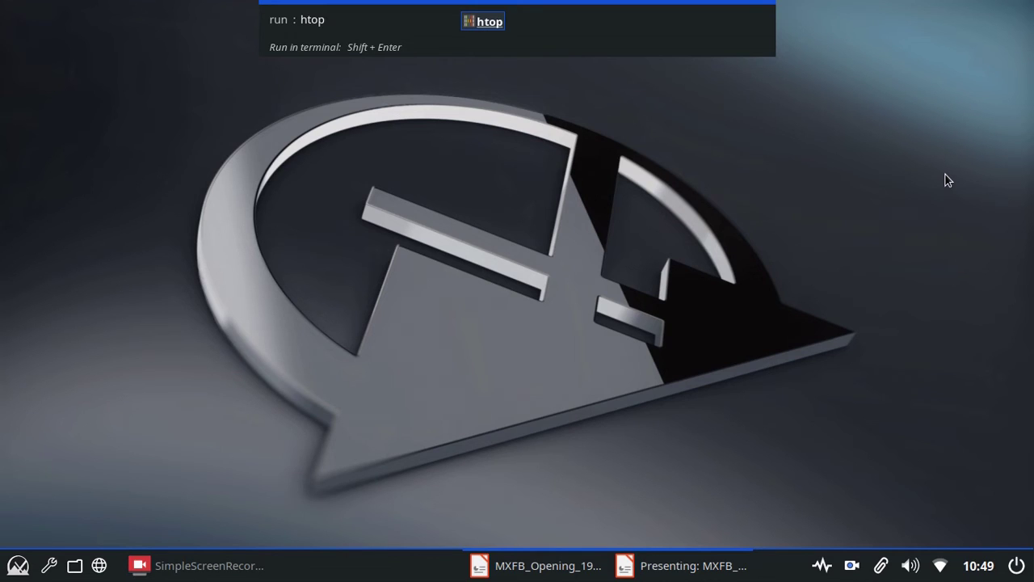
key("Return")
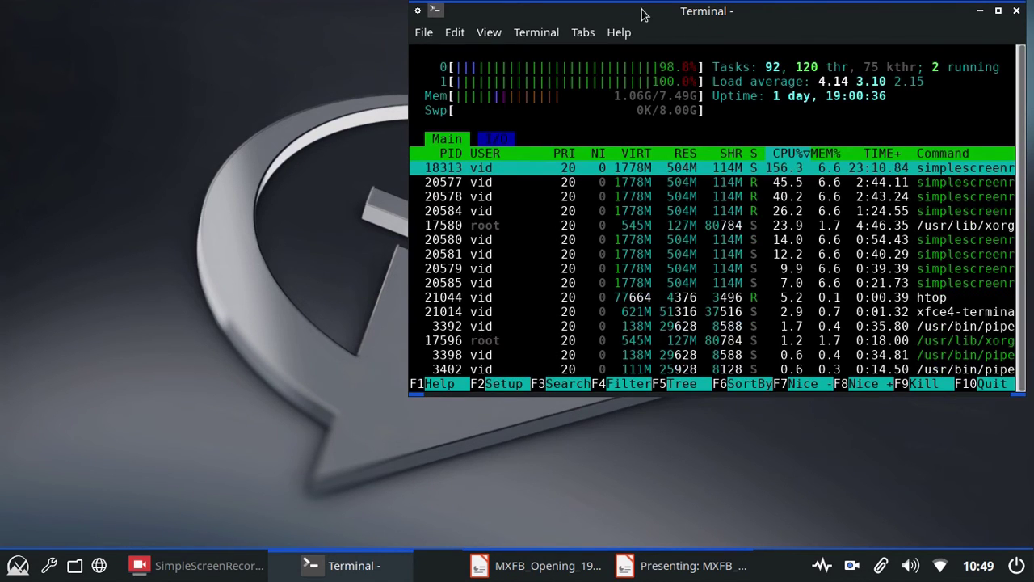
left_click_drag(640, 13, 459, 34)
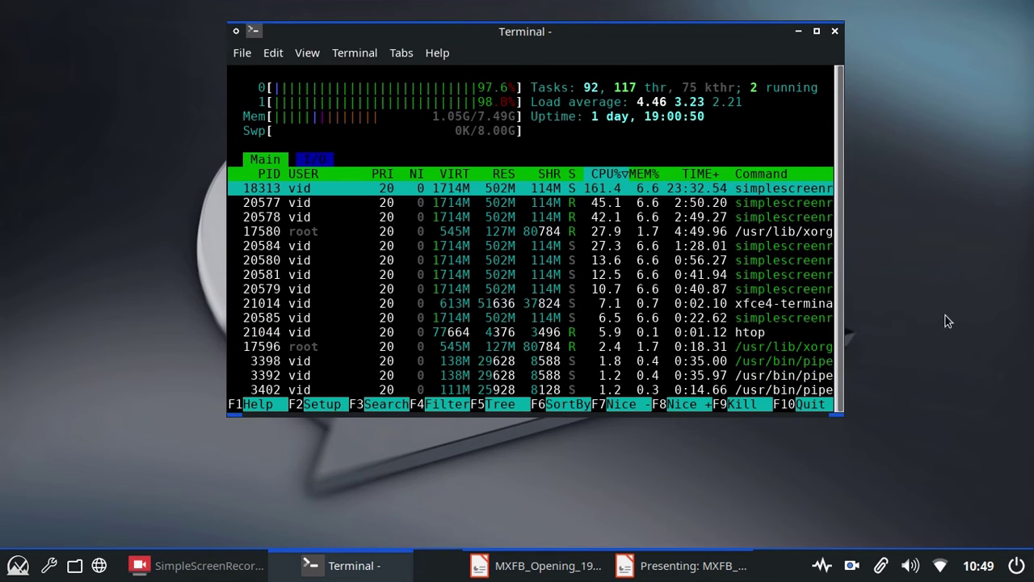
Close the Terminal window running htop
left_click(836, 32)
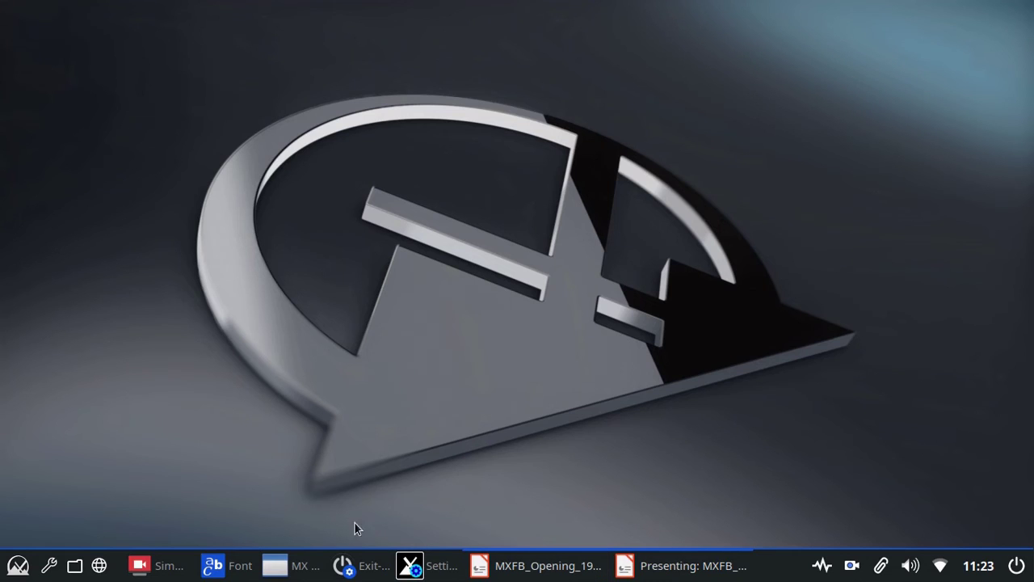
Bring the Settings manager forward and scroll to its SYSTEM and USER tools
left_click(408, 566)
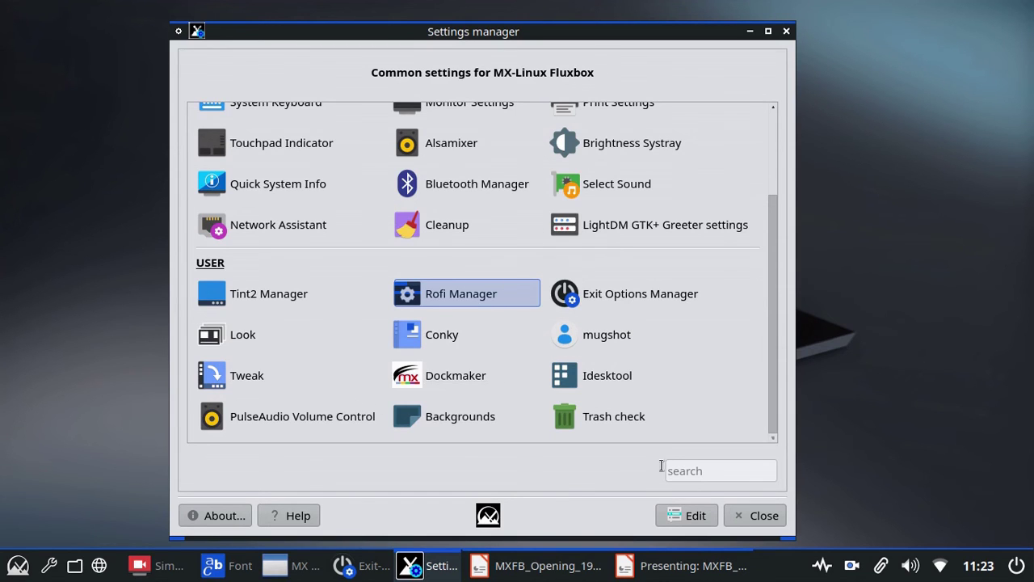
scroll(683, 288, "up", 2)
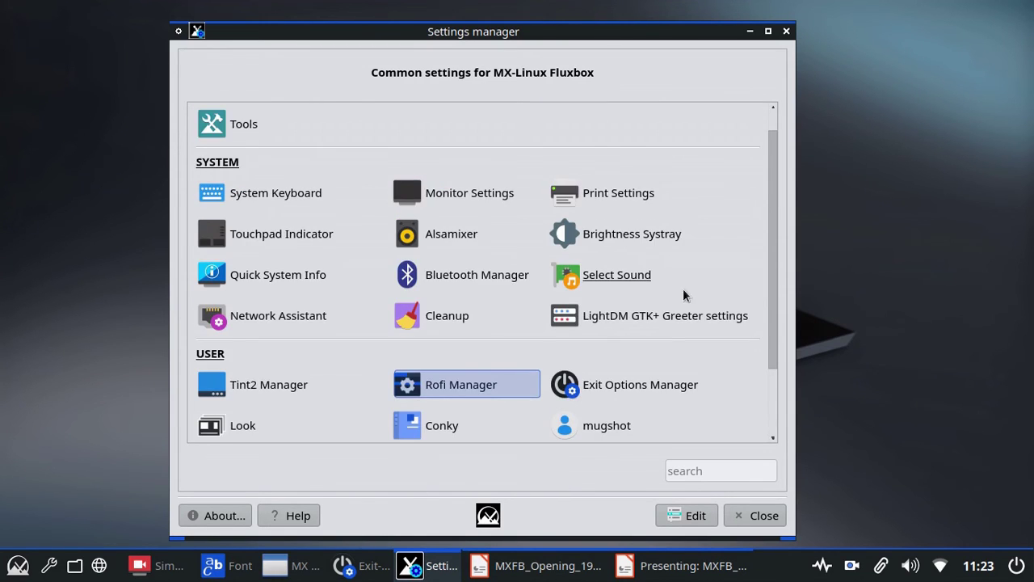
scroll(686, 259, "down", 1)
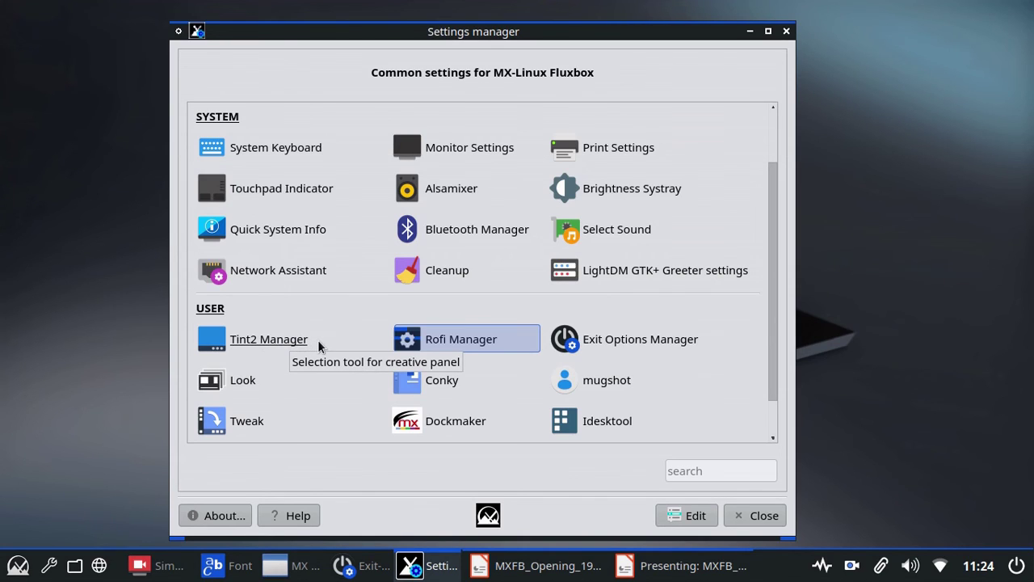
left_click(451, 340)
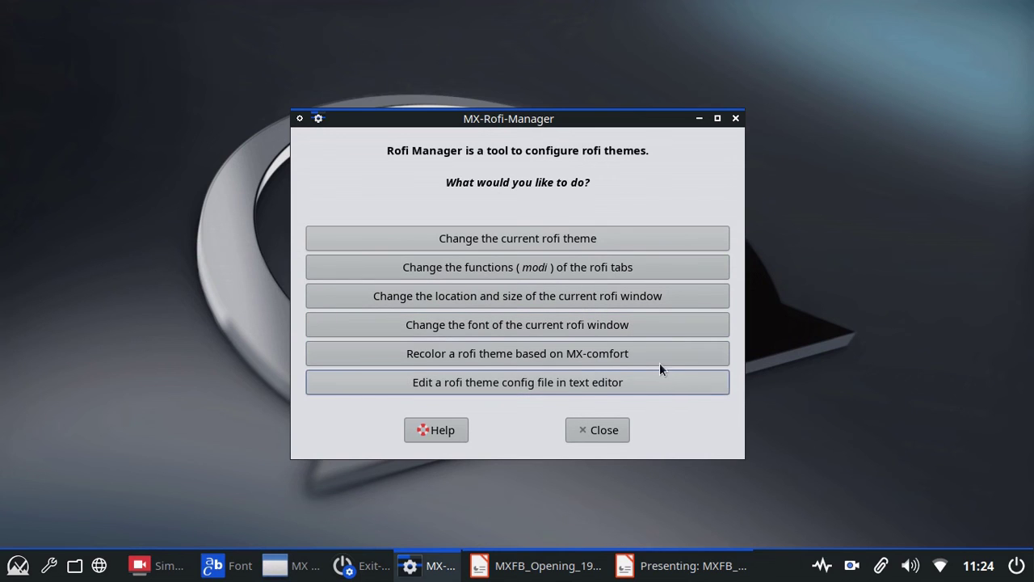
left_click(606, 430)
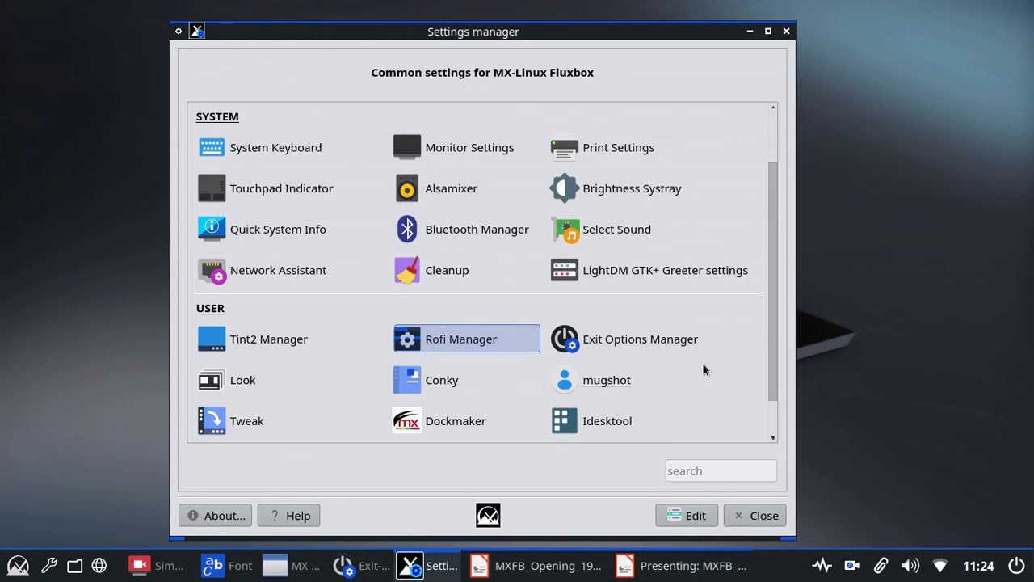
Launch Exit Options Manager, view Change Window Settings, then return to Select Icon Theme
left_click(570, 343)
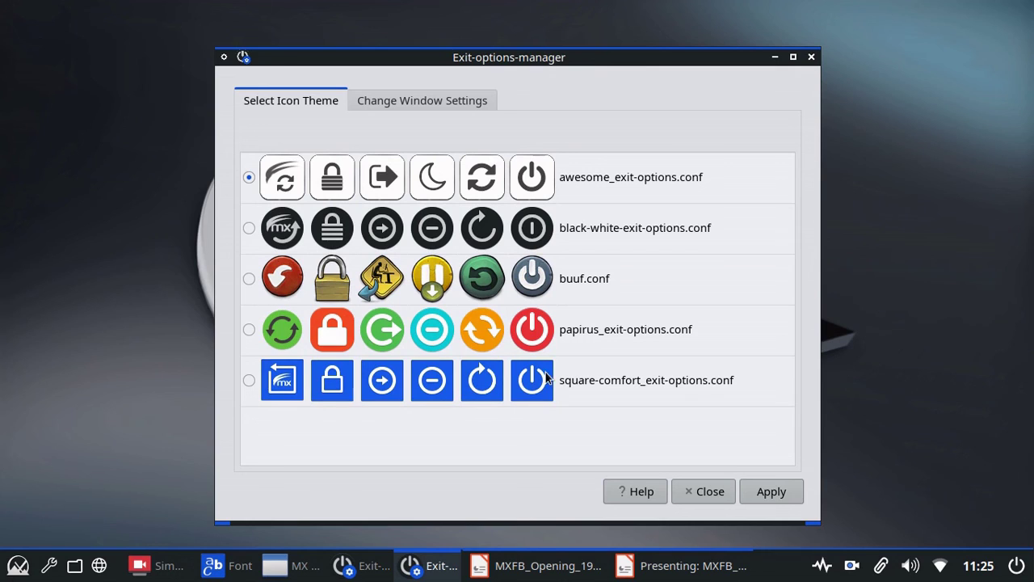
left_click(406, 102)
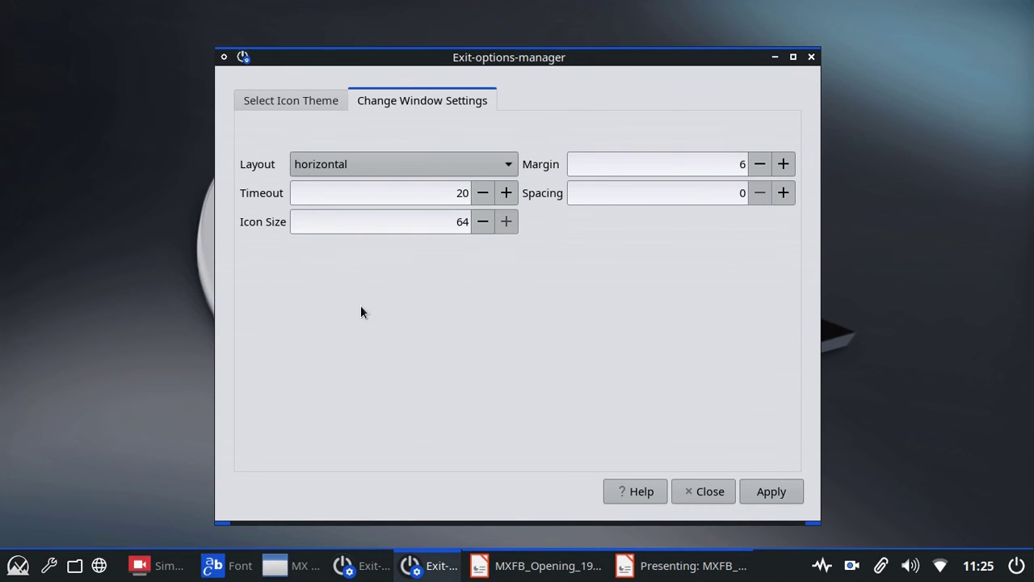
left_click(302, 99)
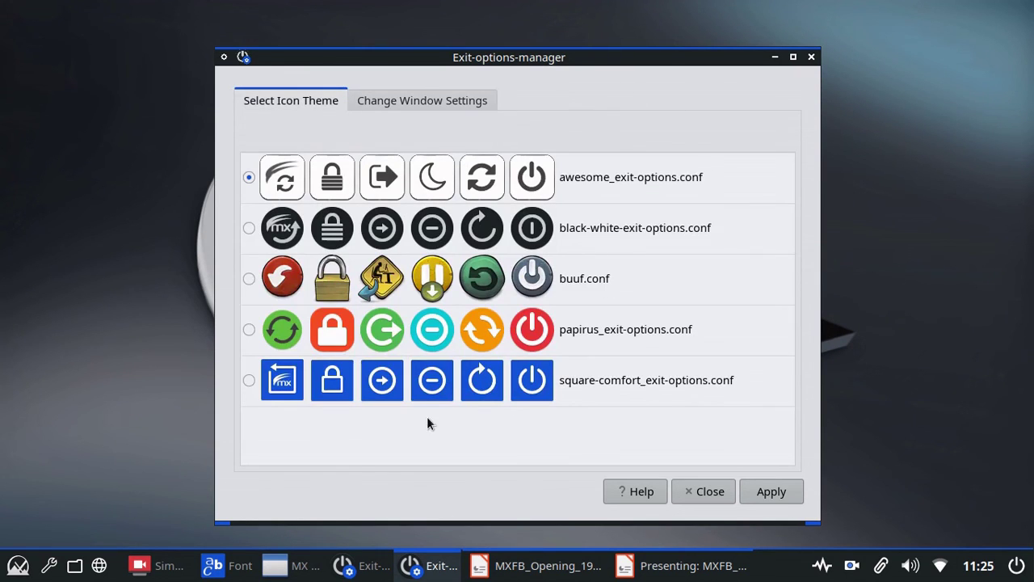
Minimize Exit Options Manager, then restore the Font dialog and close it
left_click(365, 567)
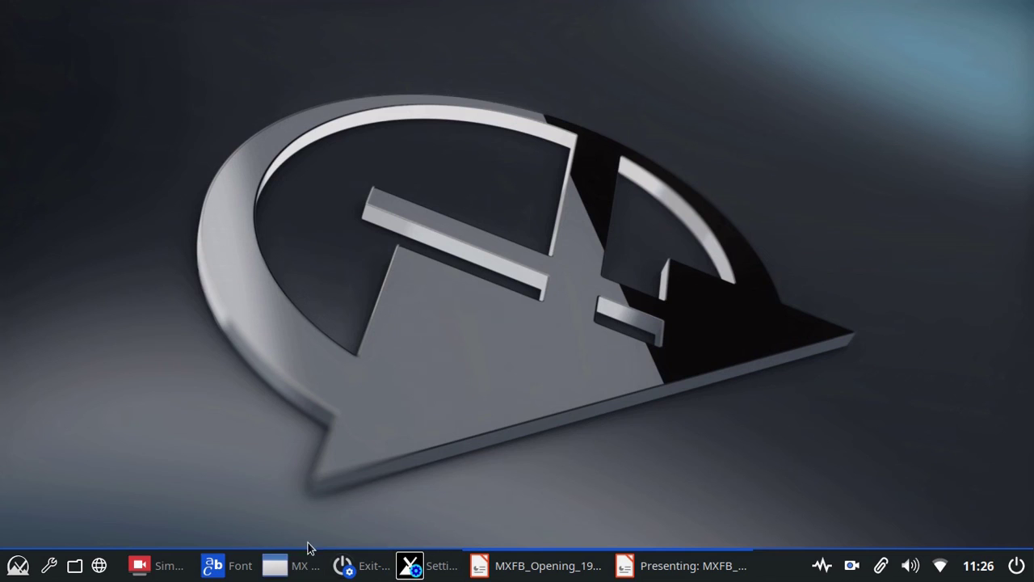
left_click(231, 568)
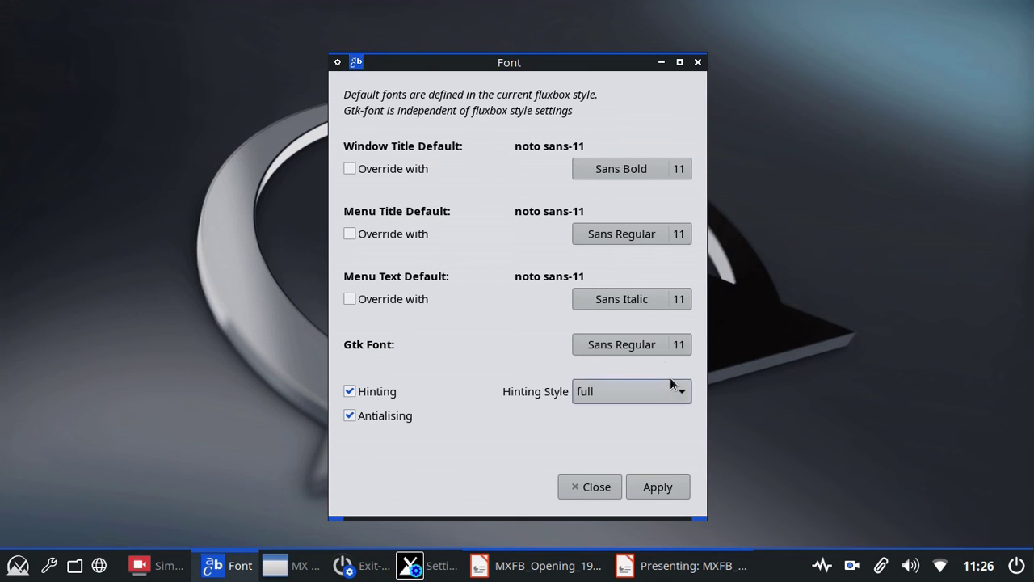
left_click(594, 489)
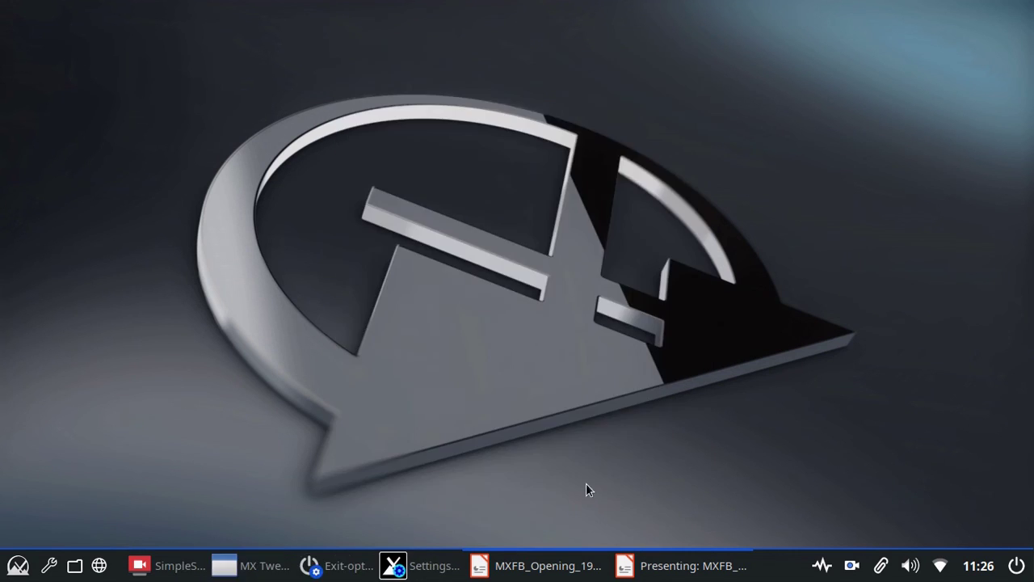
In MX Tweak's Theme settings, pick Papirus-mxblue-darkpanes as the icon theme
left_click(260, 567)
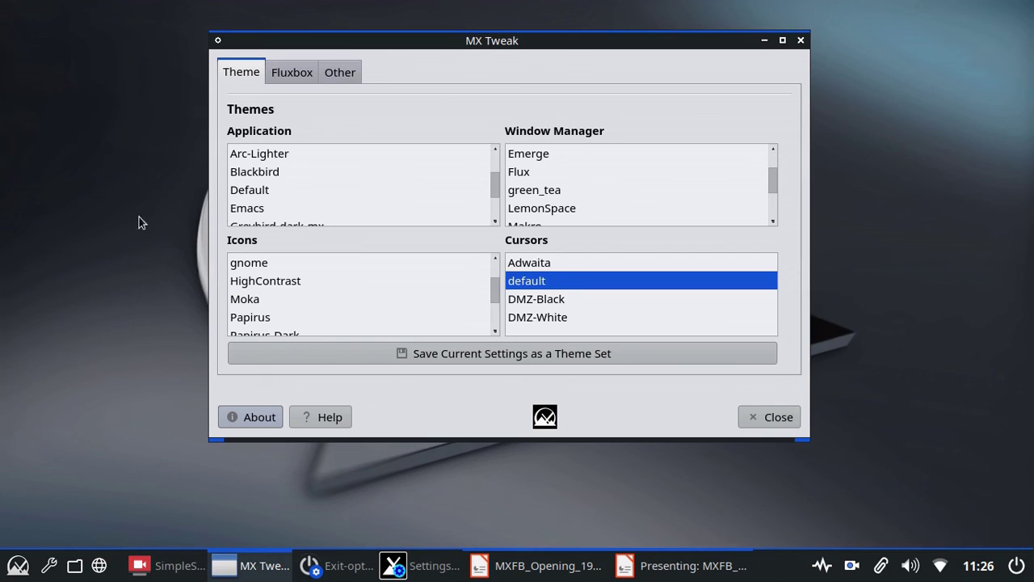
scroll(347, 291, "down", 3)
left_click(346, 280)
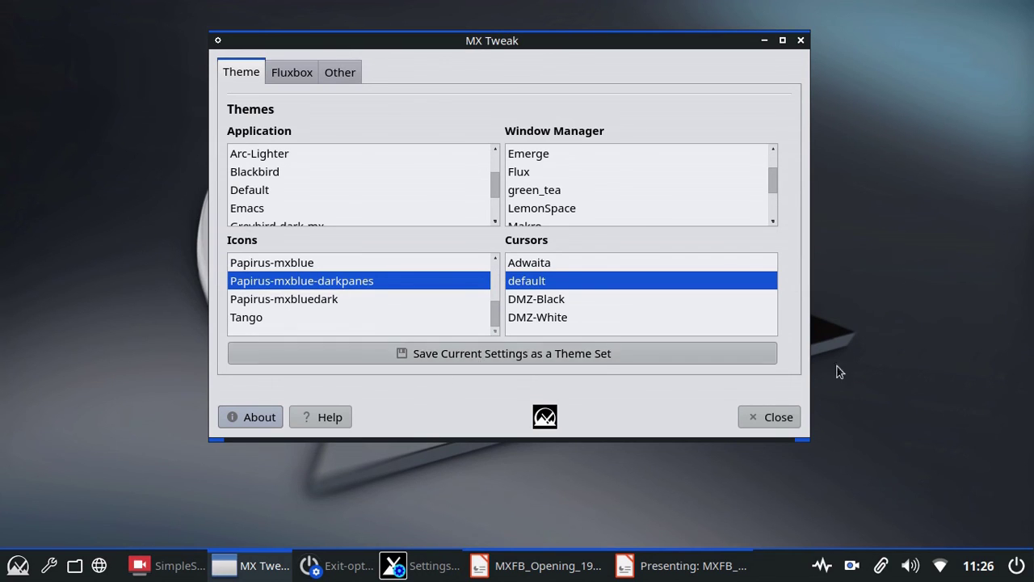
Restore the slideshow, then minimize it to reveal the new wallpaper with the conky readouts
left_click(669, 566)
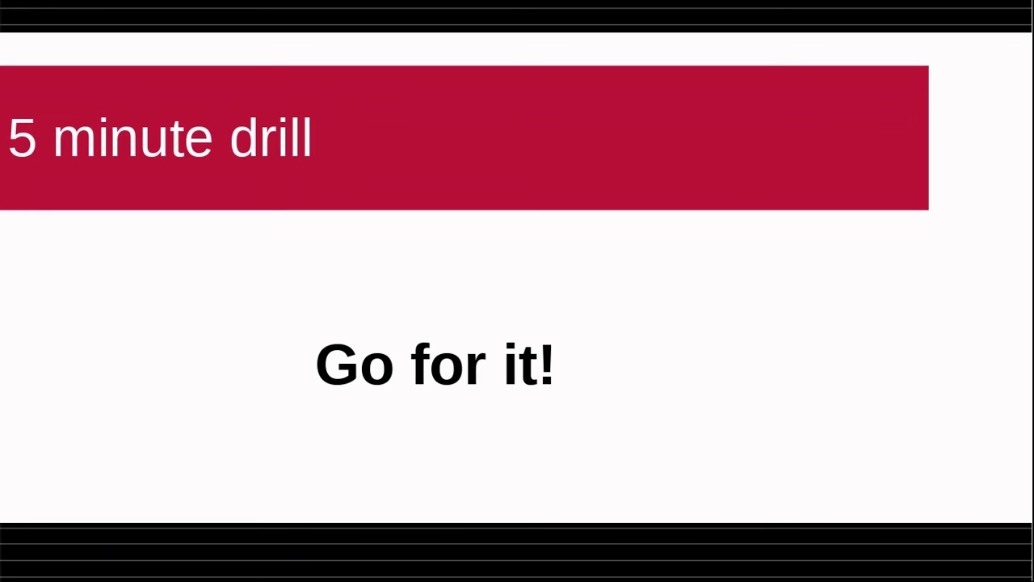
left_click(668, 570)
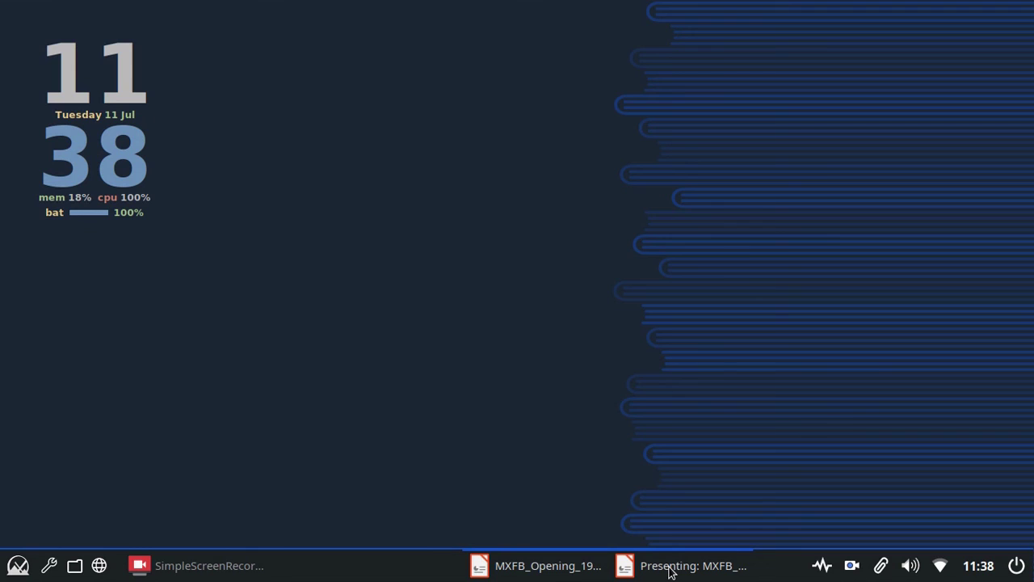